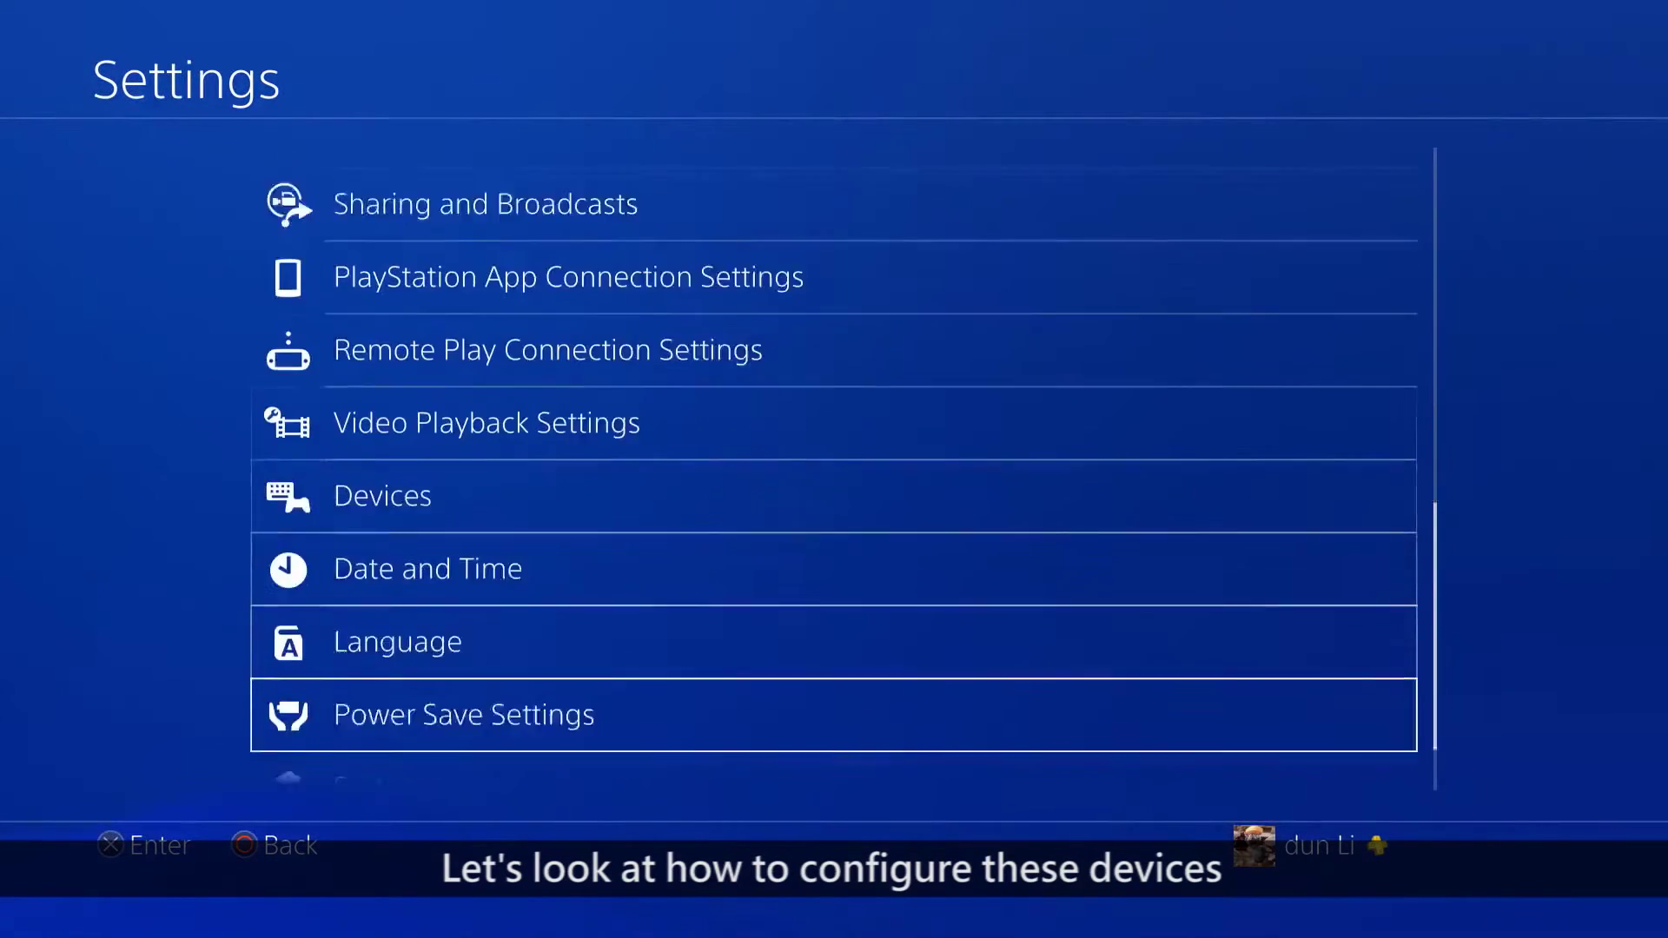
Open the PS4 System settings and select Enable HDCP to bring up its confirmation screen
key("Down")
key("Down")
key("Up")
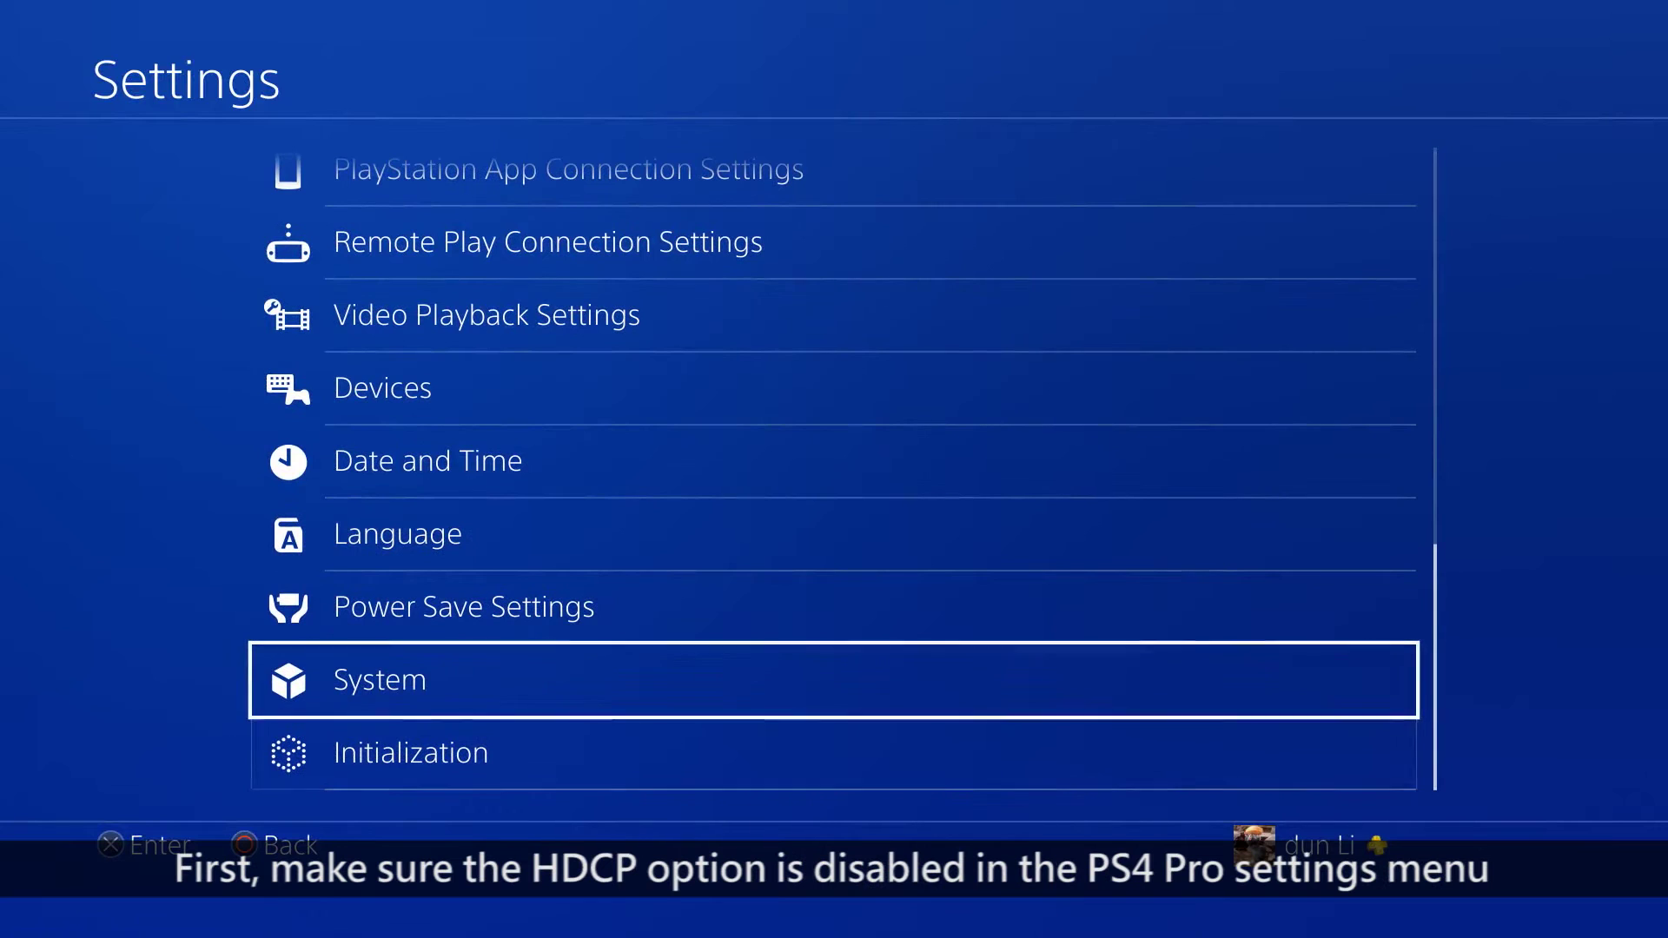
key("Return")
key("Down")
key("Down")
key("Down")
key("Down")
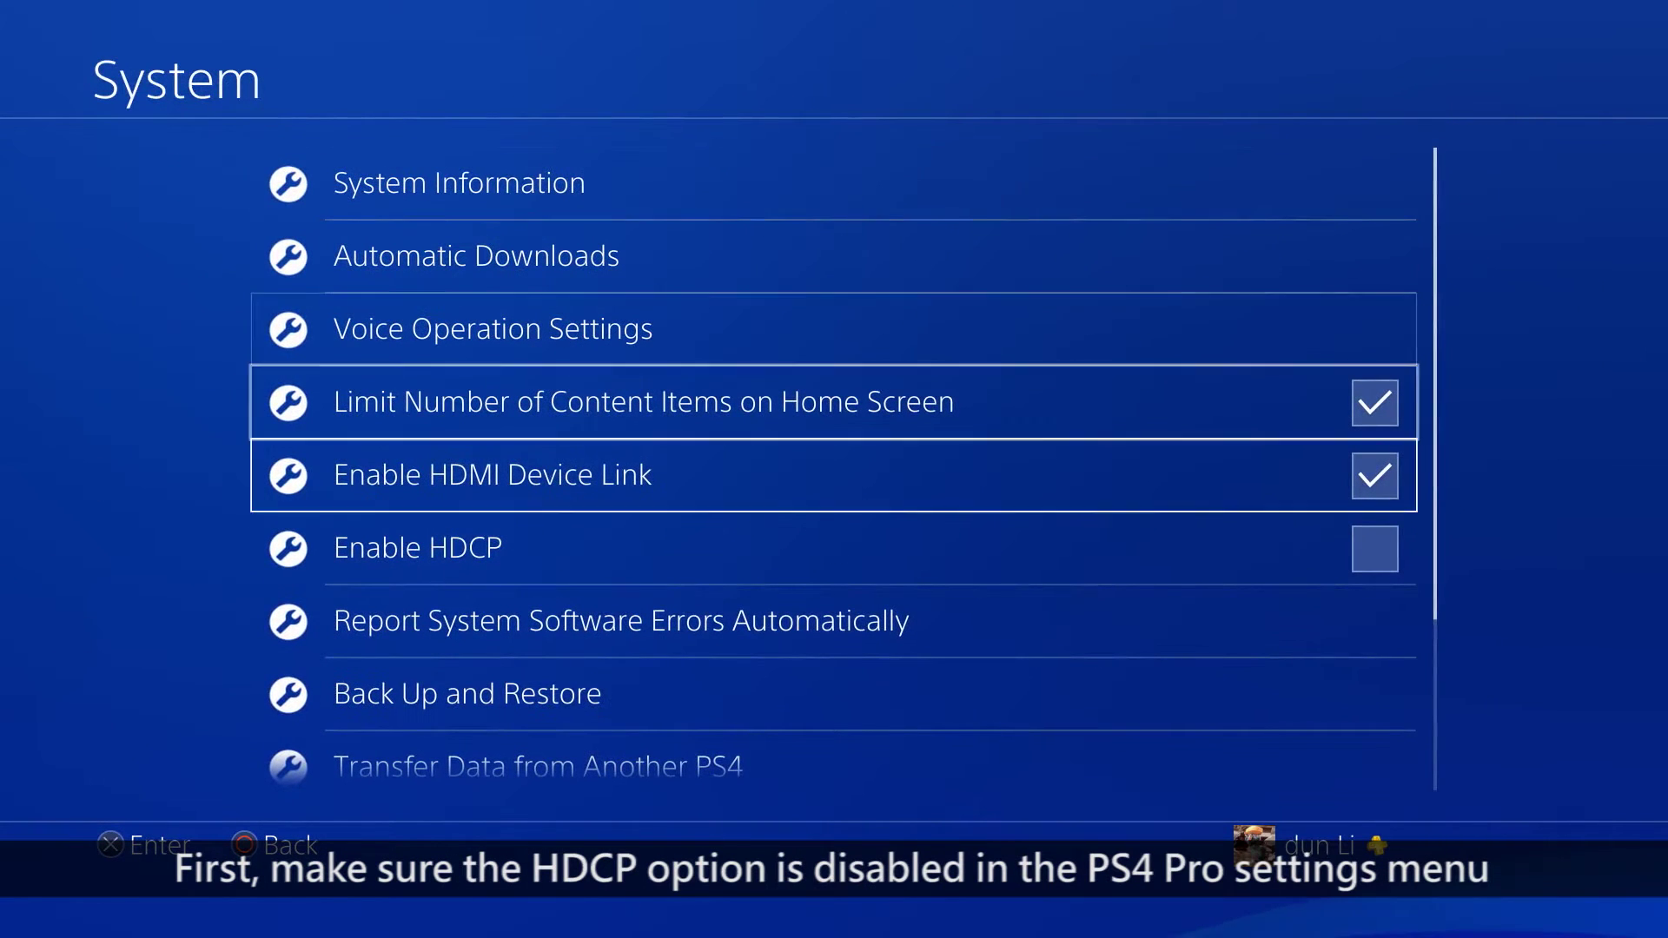
key("Down")
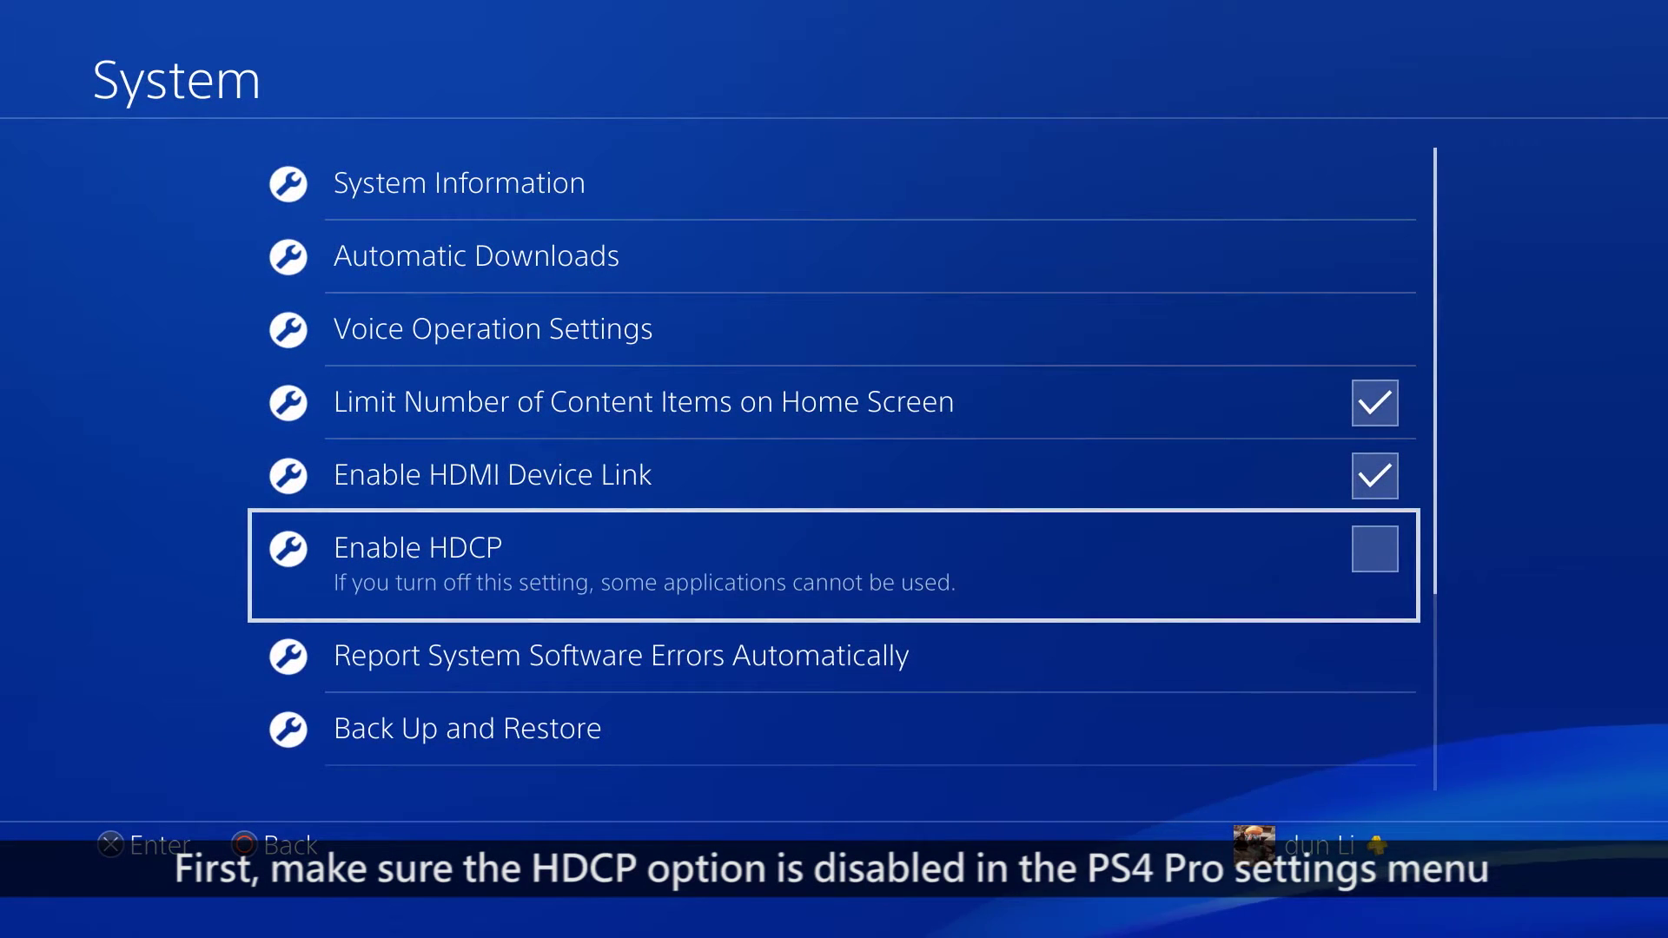
key("Return")
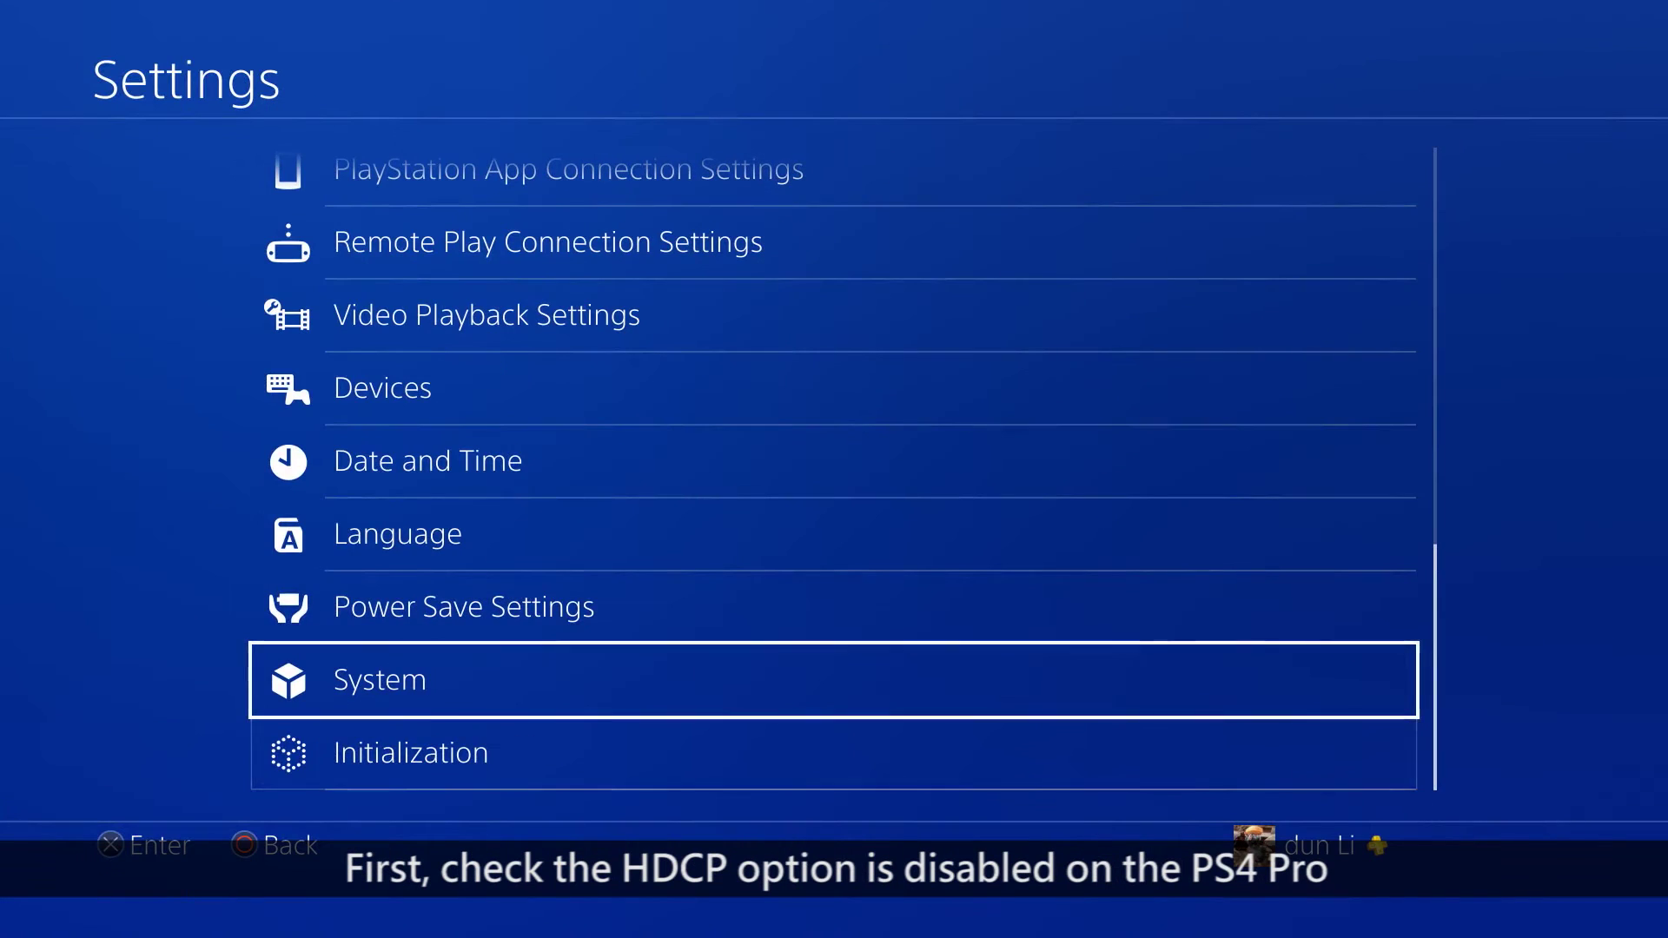
Open the PS4 Video Output Settings resolution list, with 2160p - YUV420 selected
key("Down")
key("Down")
key("Down")
key("Down")
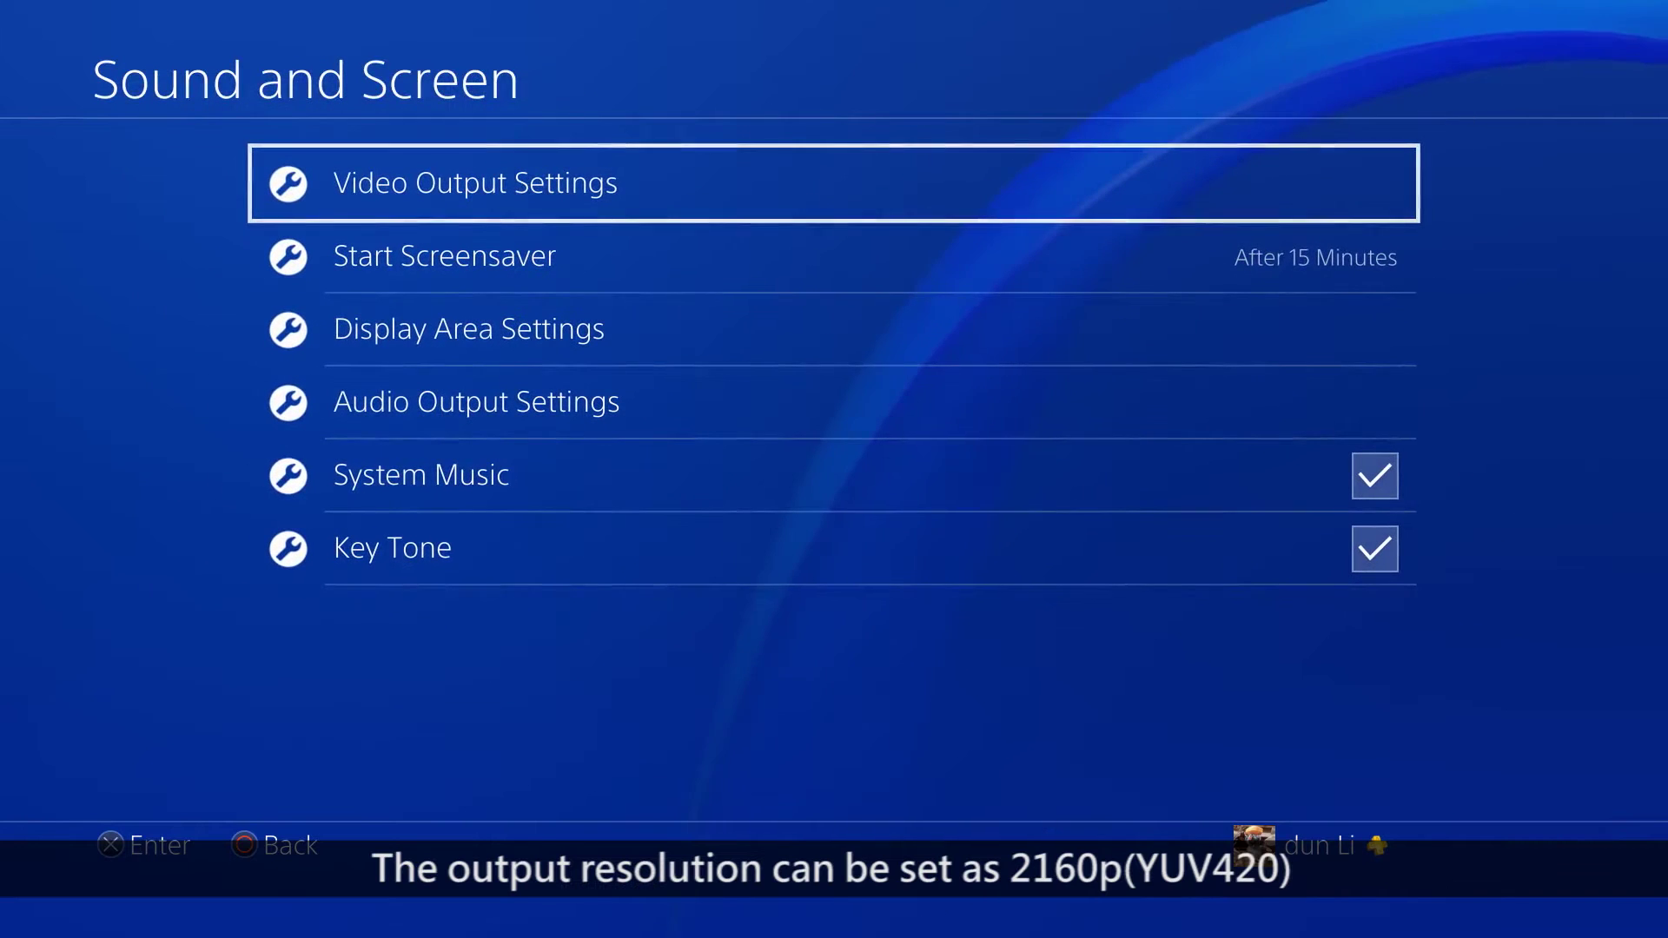
key("Return")
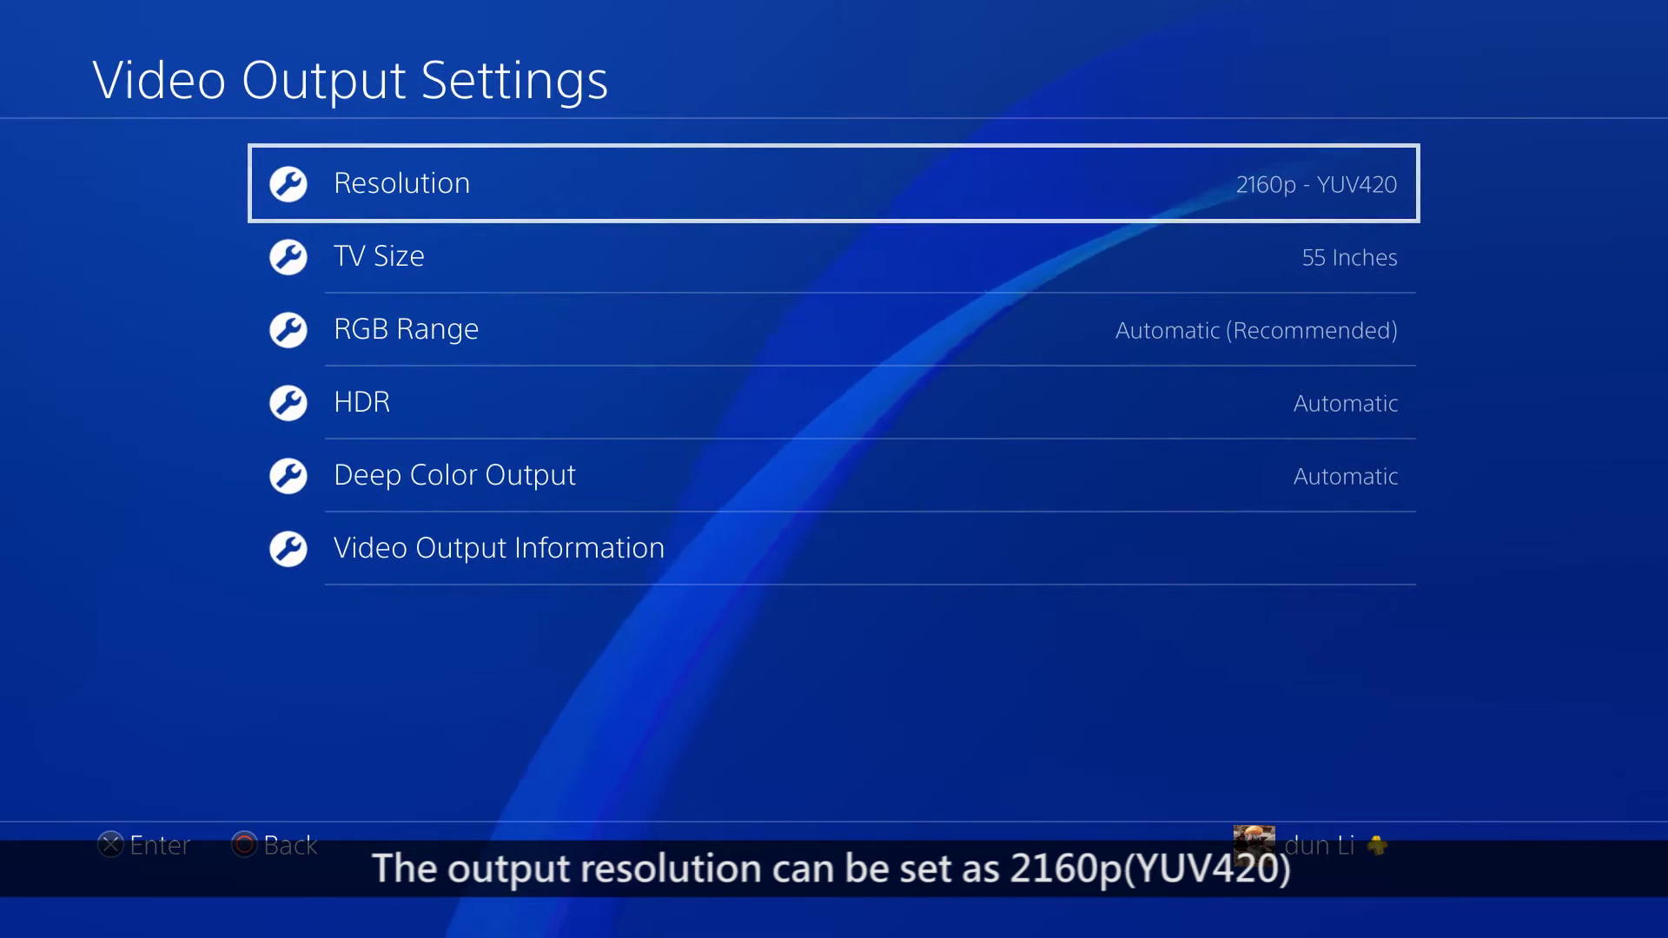
key("Return")
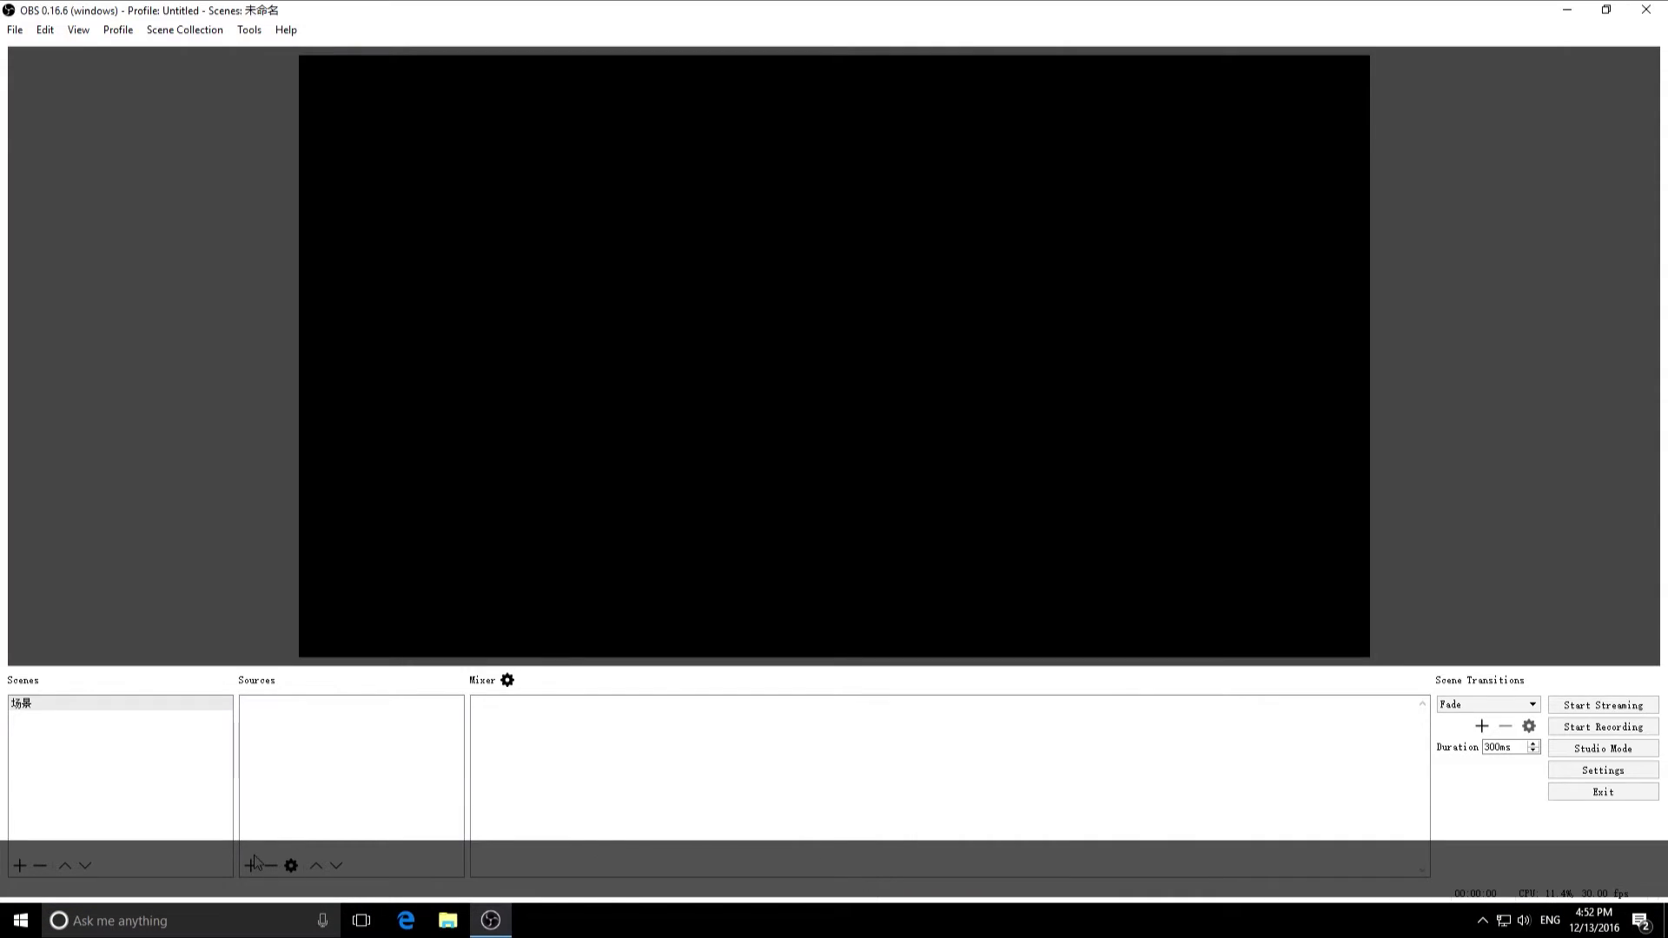
Create a Video Capture Device source using the USB Capture HDMI+ device
left_click(253, 864)
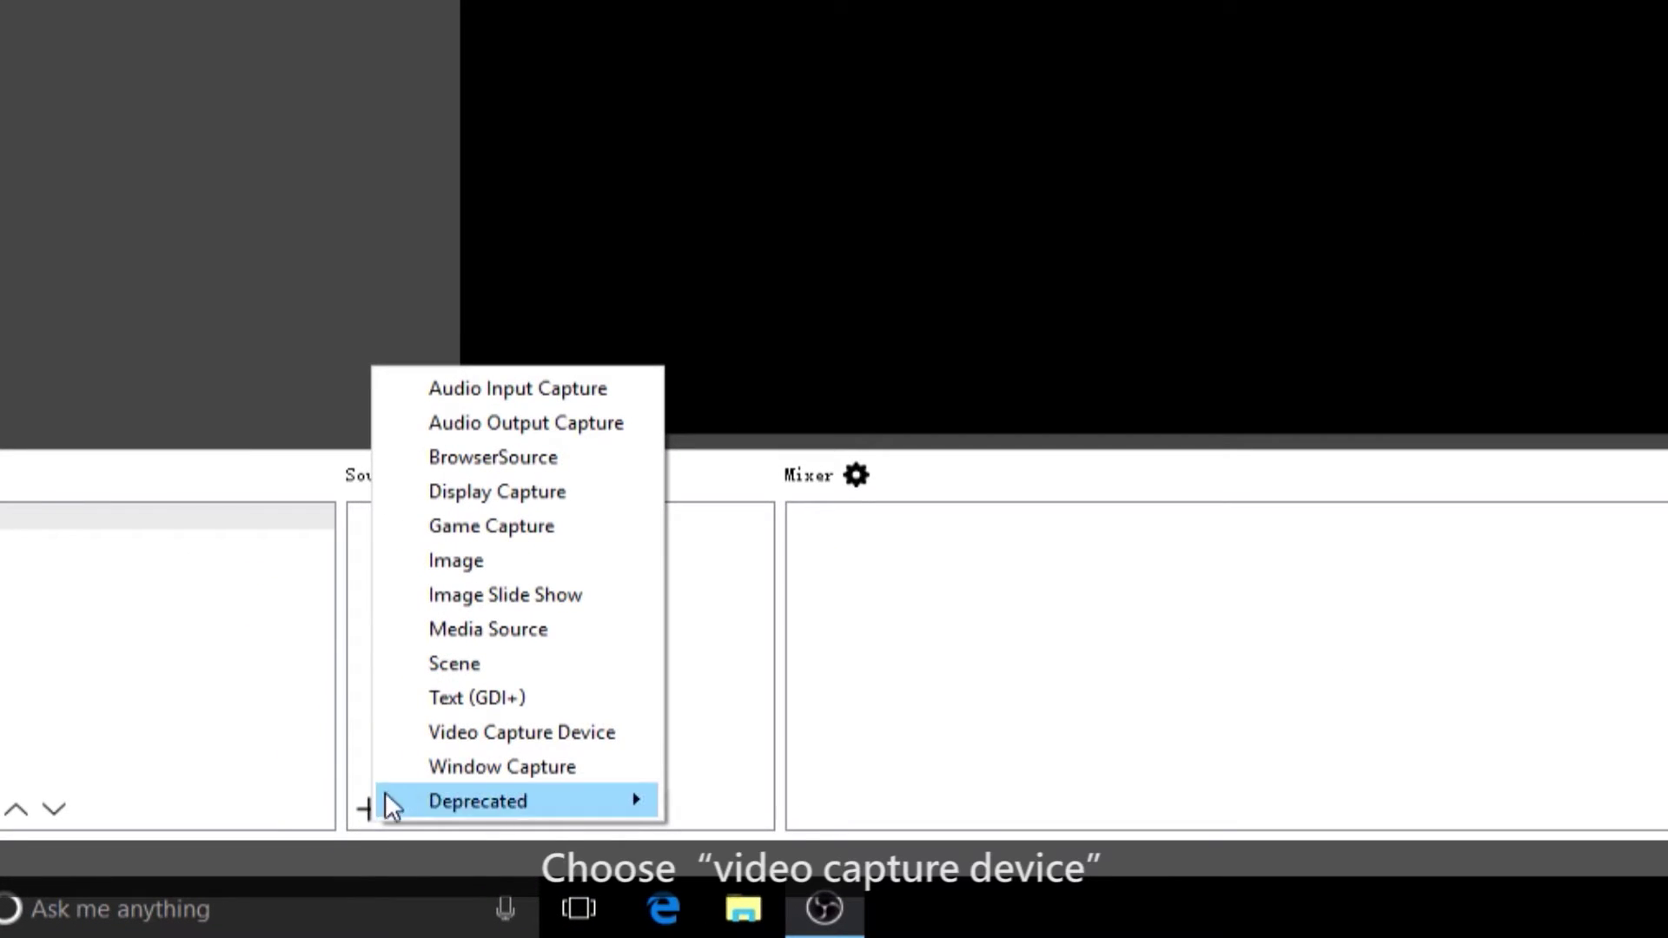
left_click(408, 737)
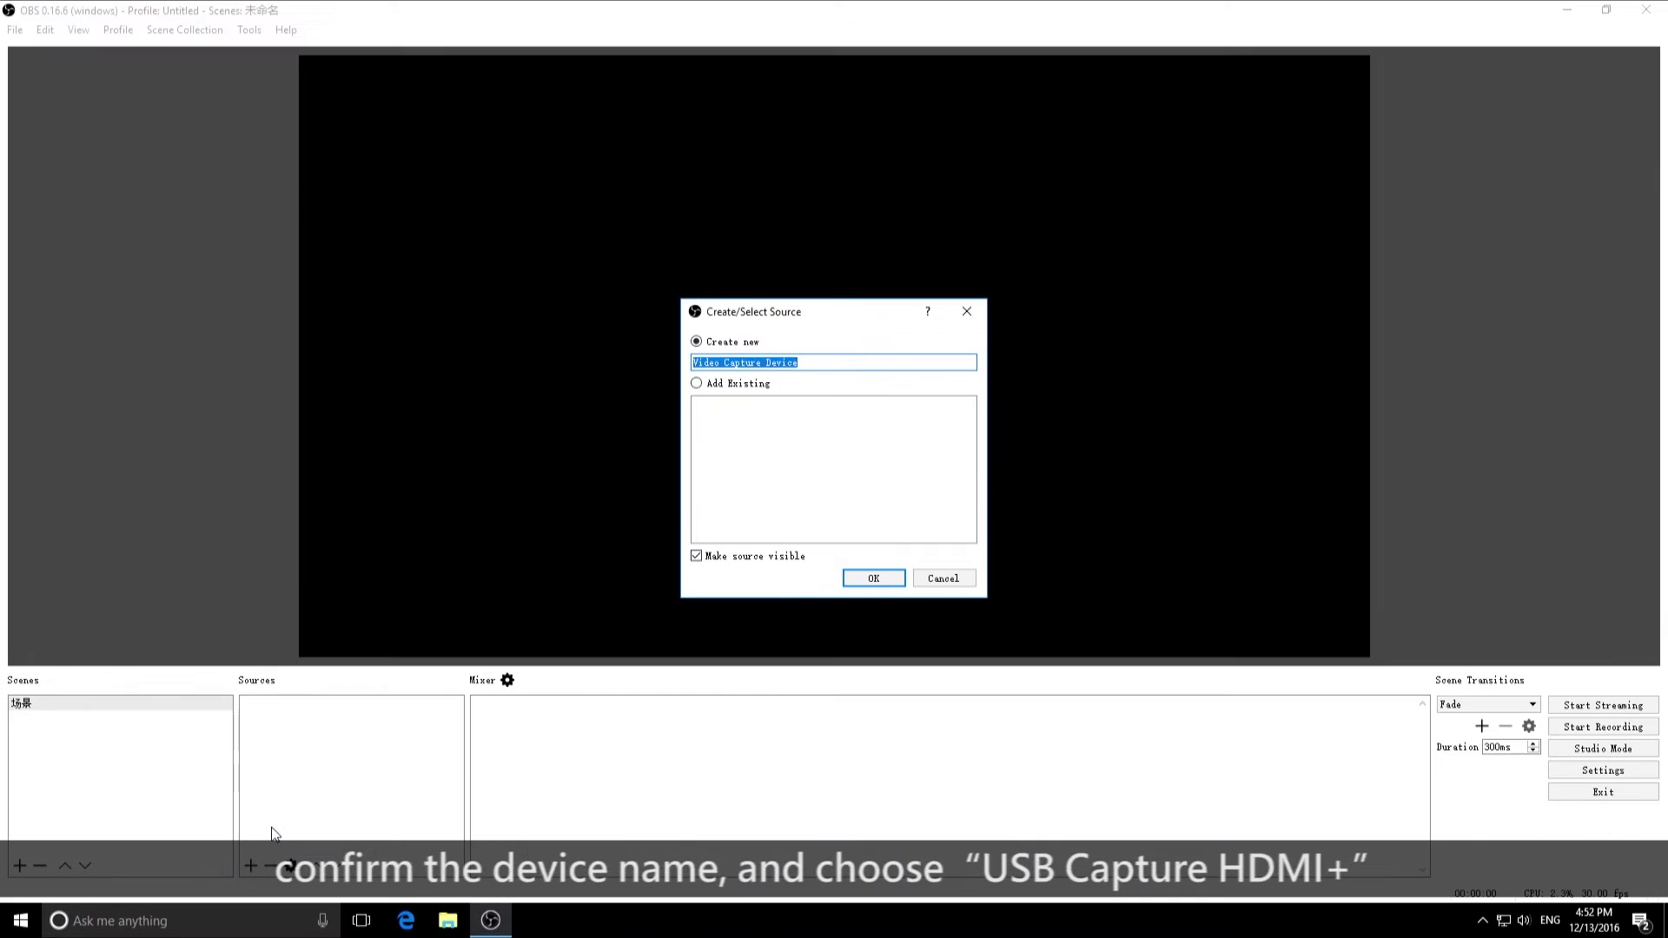
left_click(866, 579)
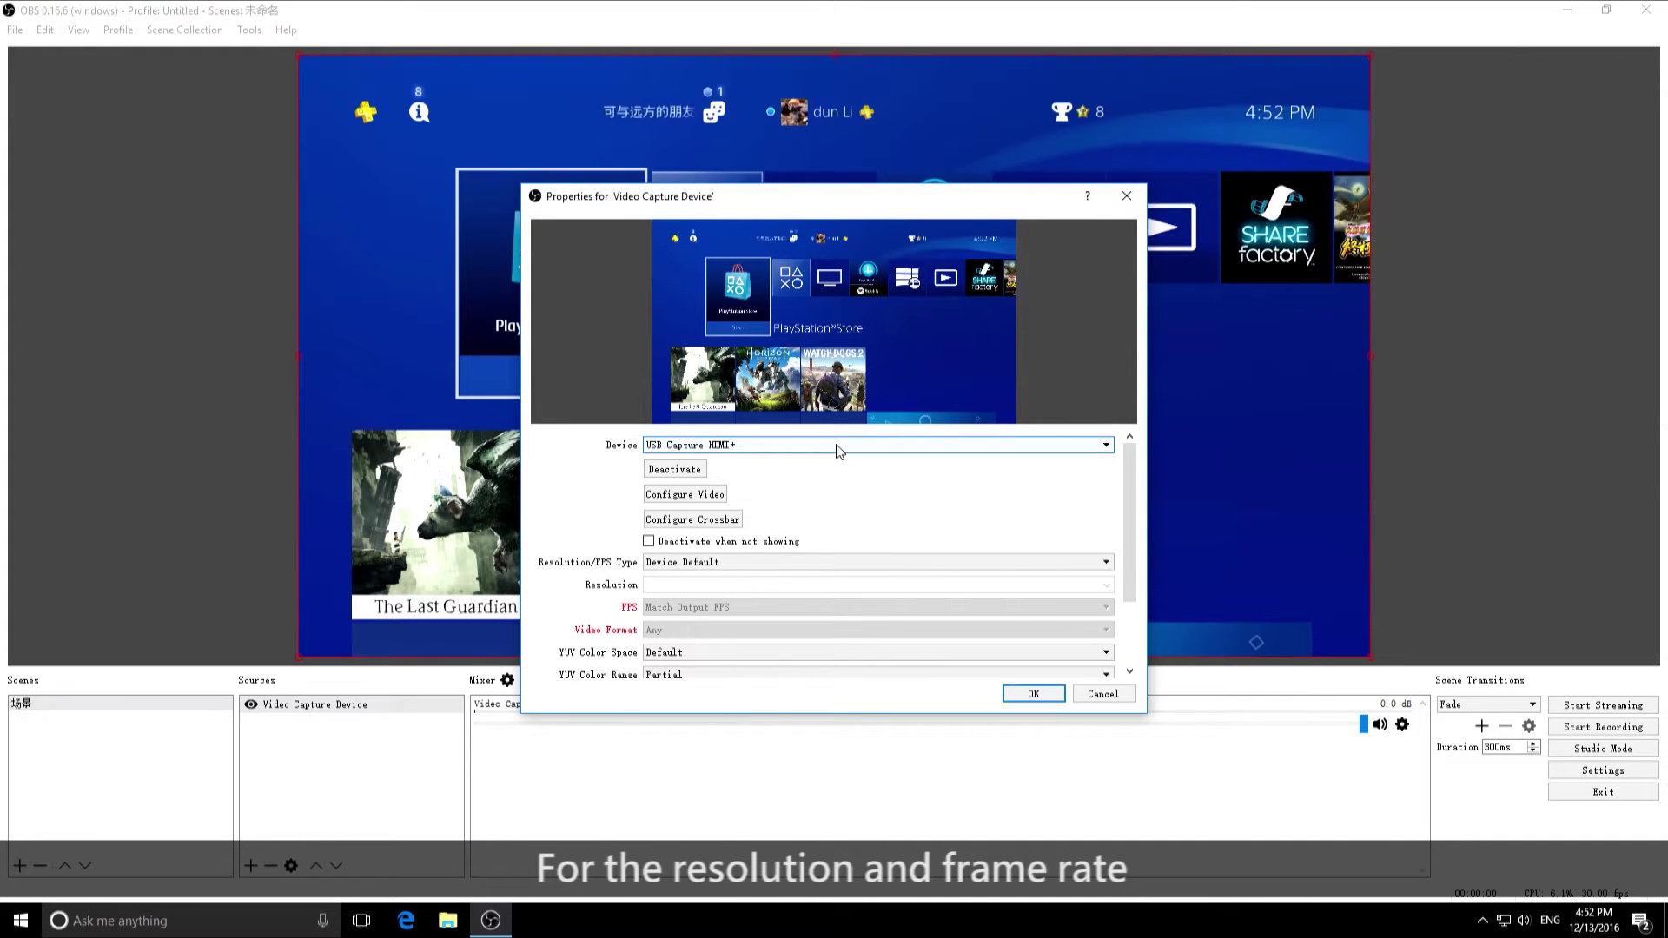
Set the capture source's Resolution/FPS Type to Custom at 1920x1080
left_click(668, 565)
left_click(675, 586)
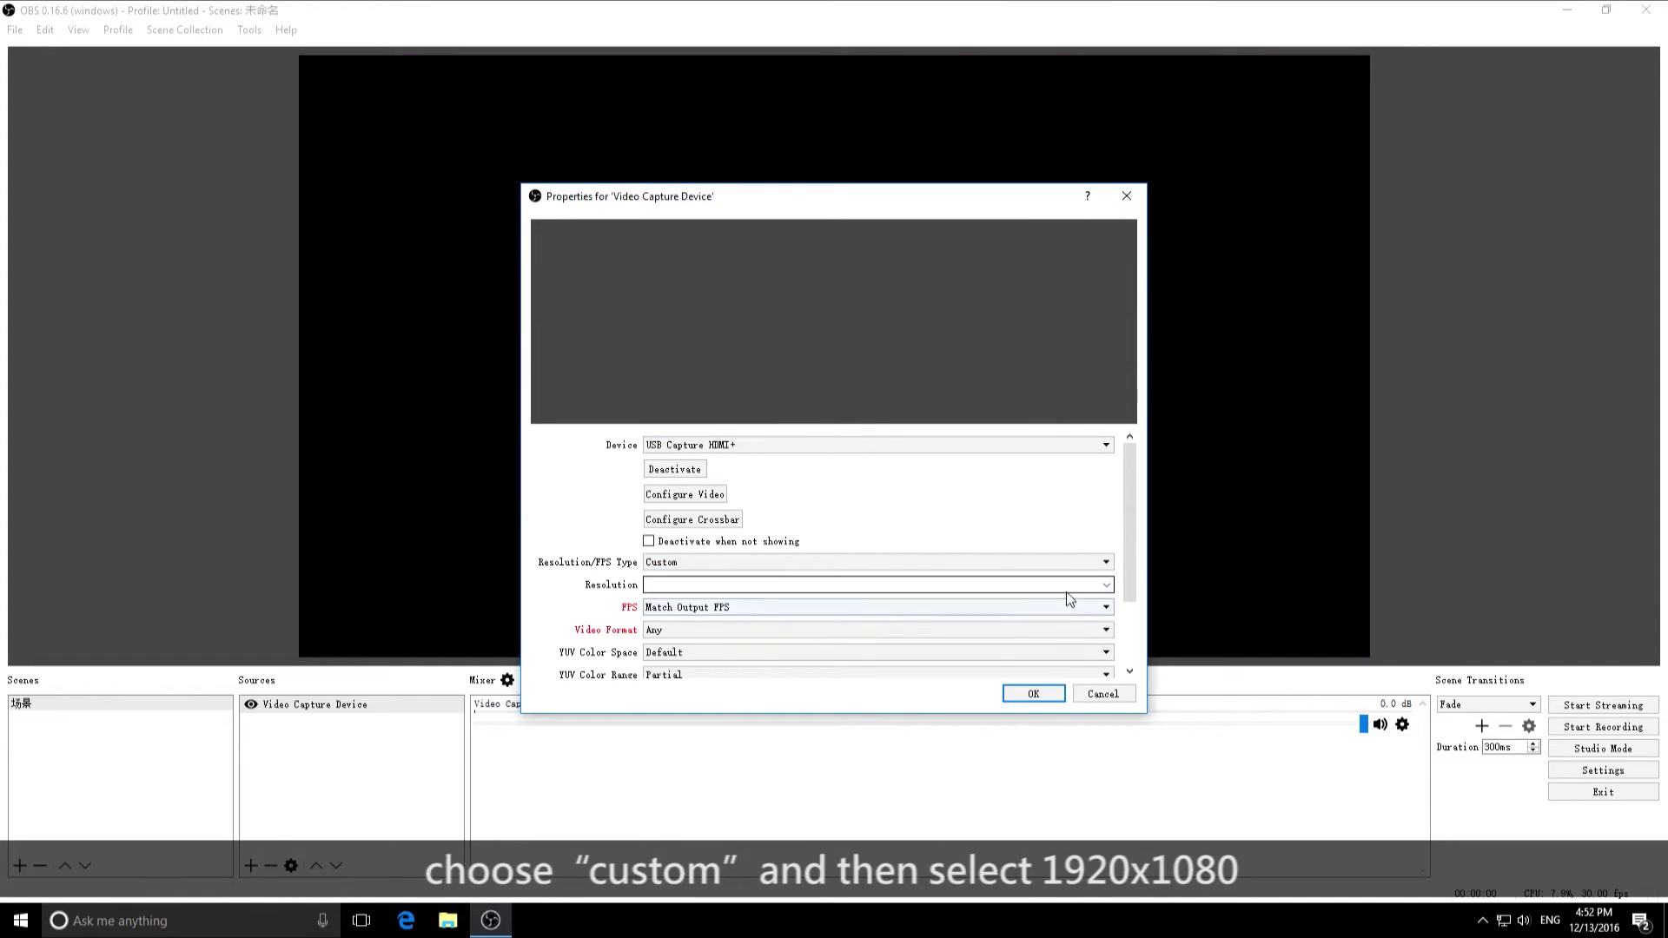
left_click(1107, 586)
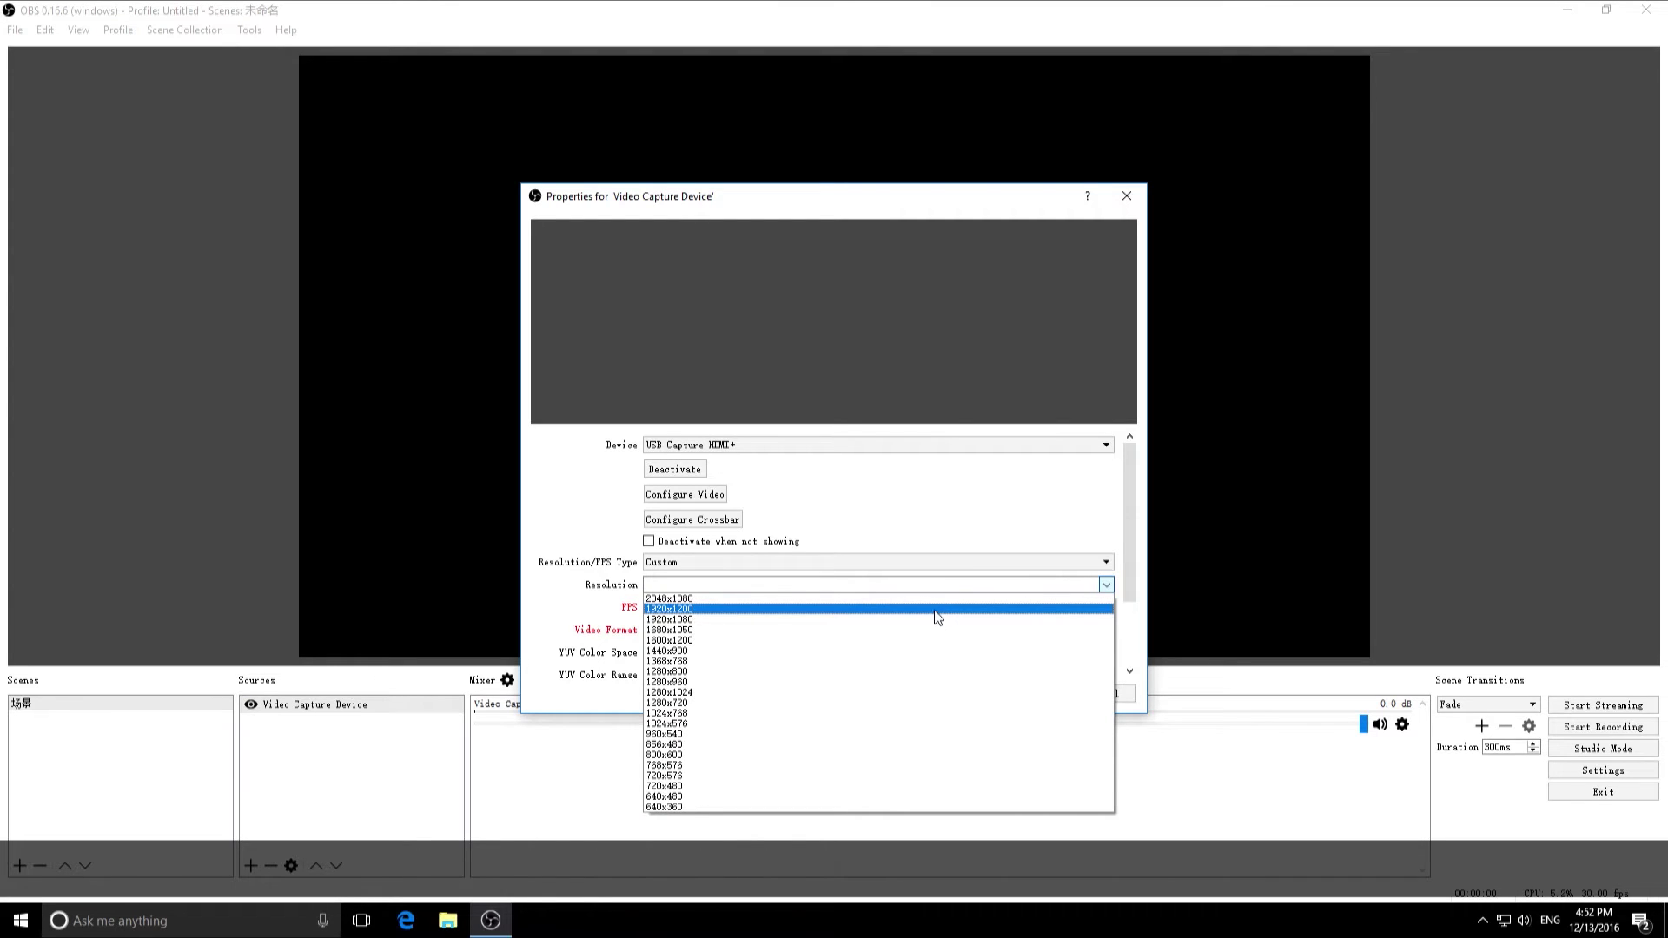
left_click(936, 619)
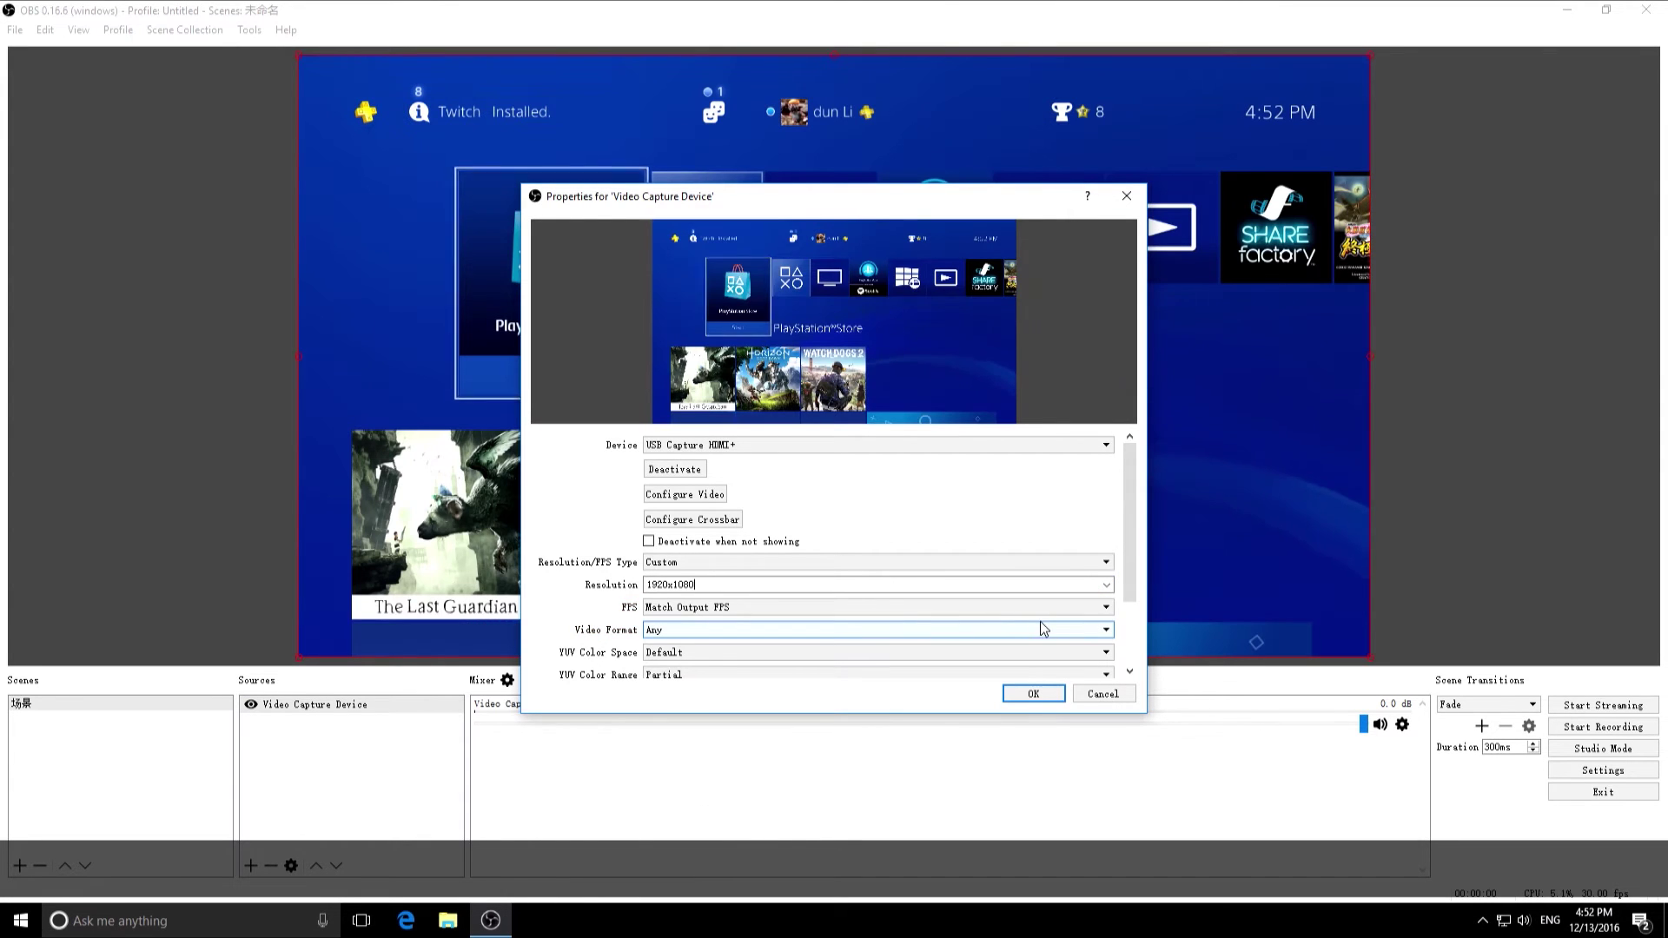
Enable a custom audio device for the source: HDMI (2- USB Capture HDMI+)
left_click_drag(1129, 600, 1131, 665)
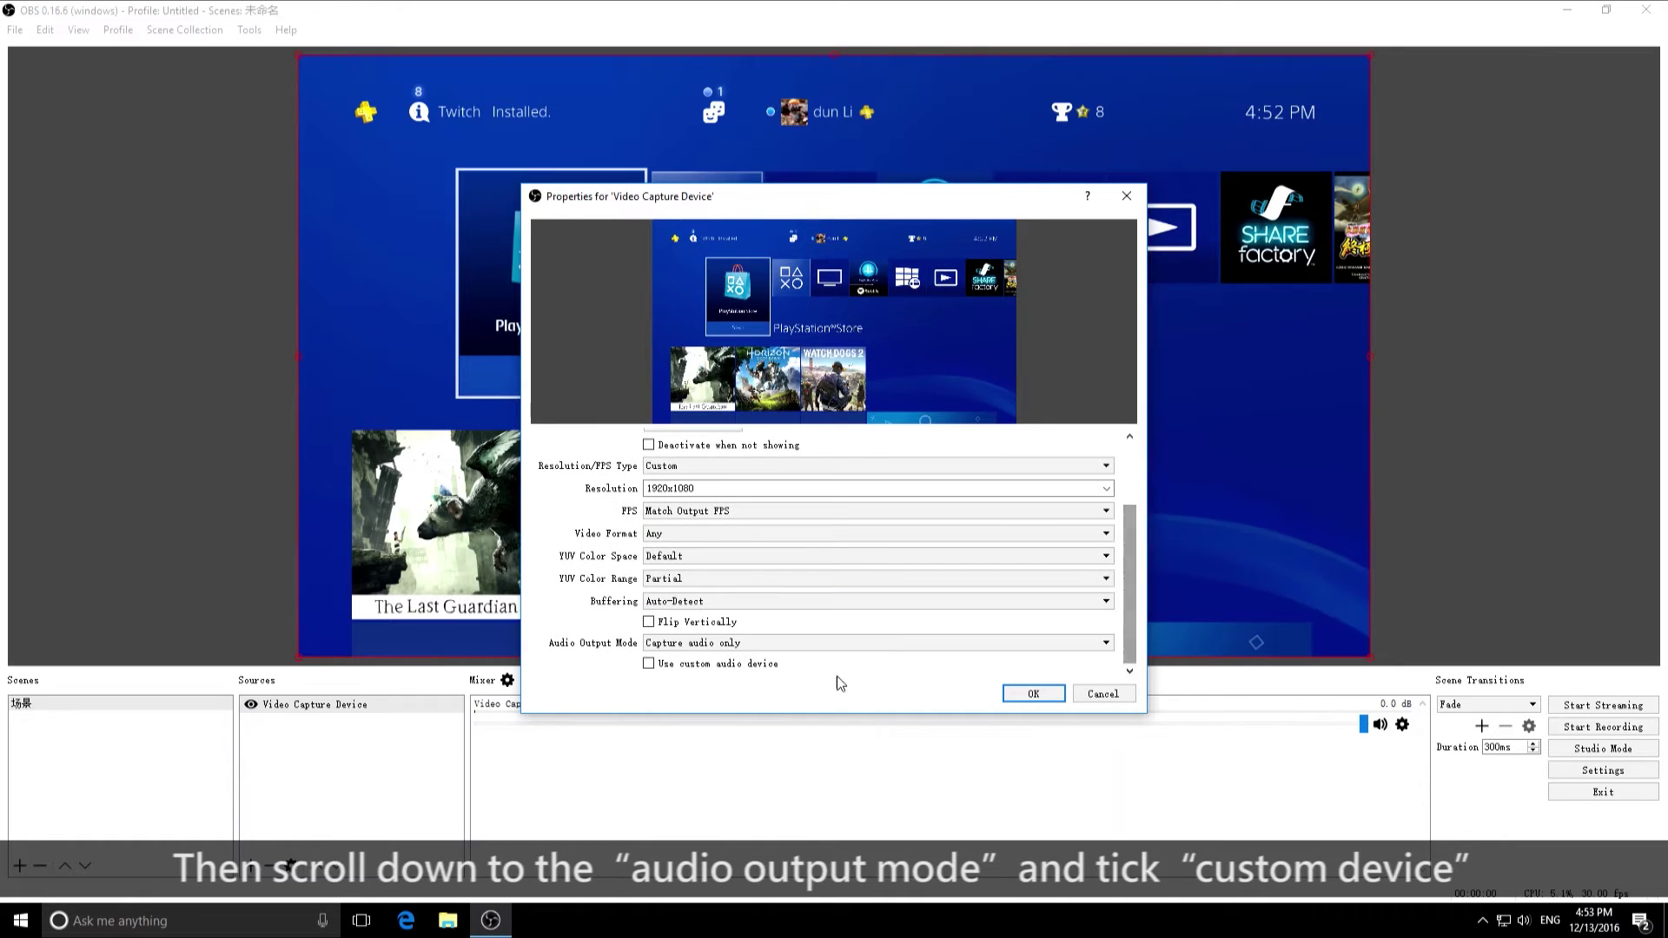
left_click(649, 664)
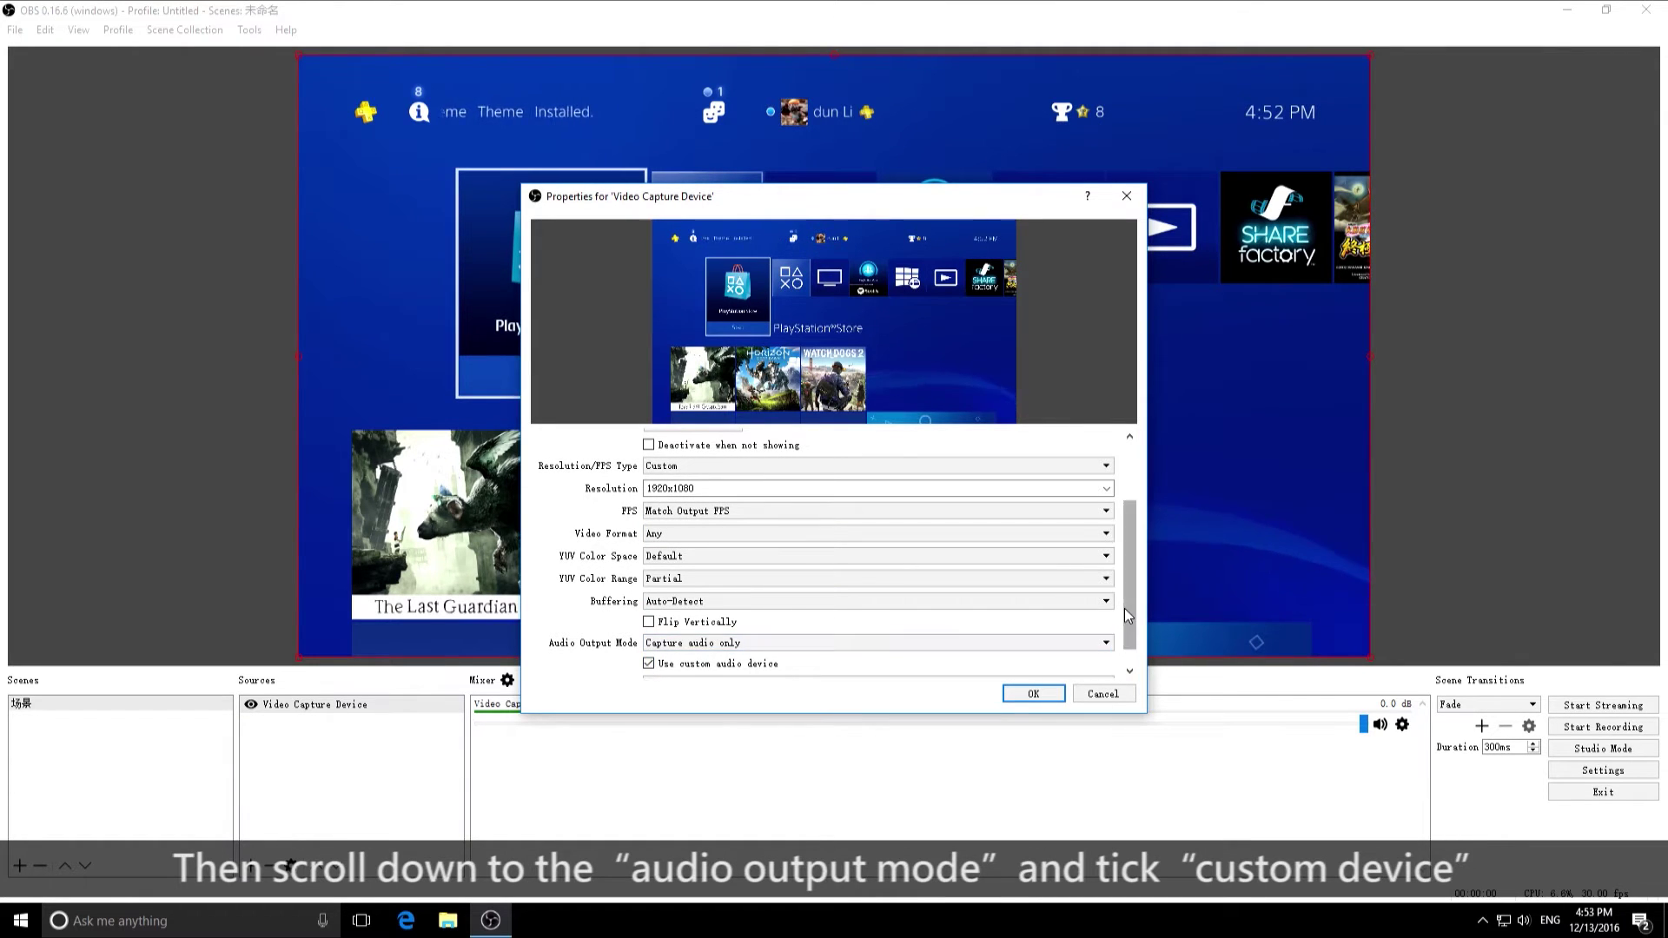
left_click(928, 662)
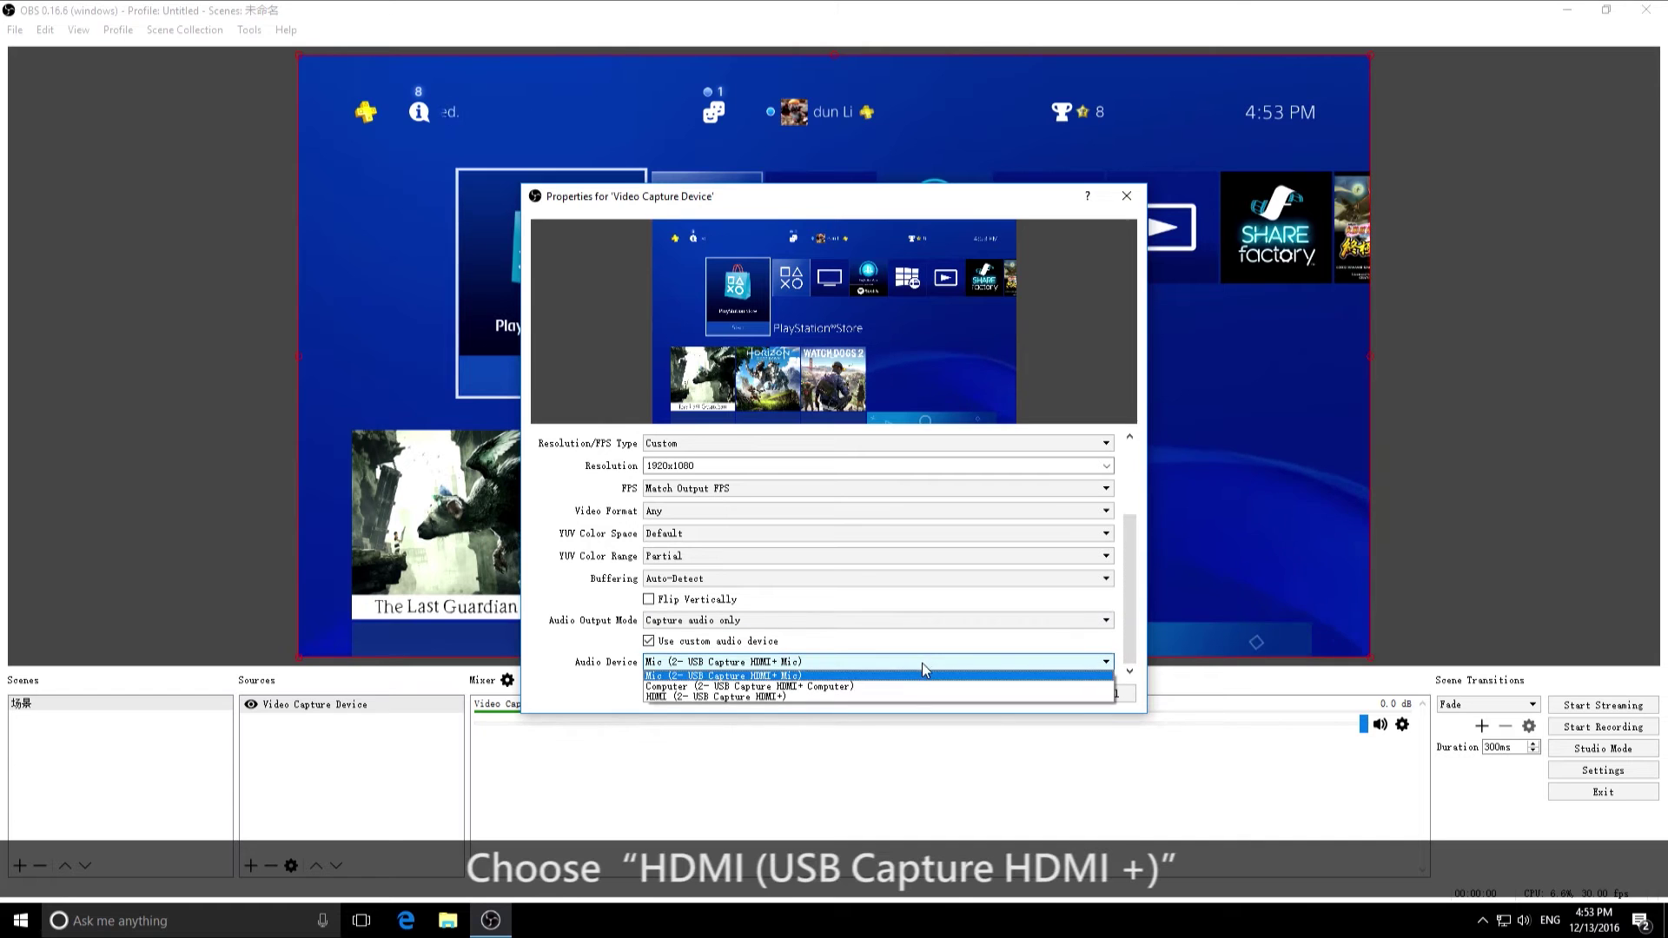
left_click(795, 697)
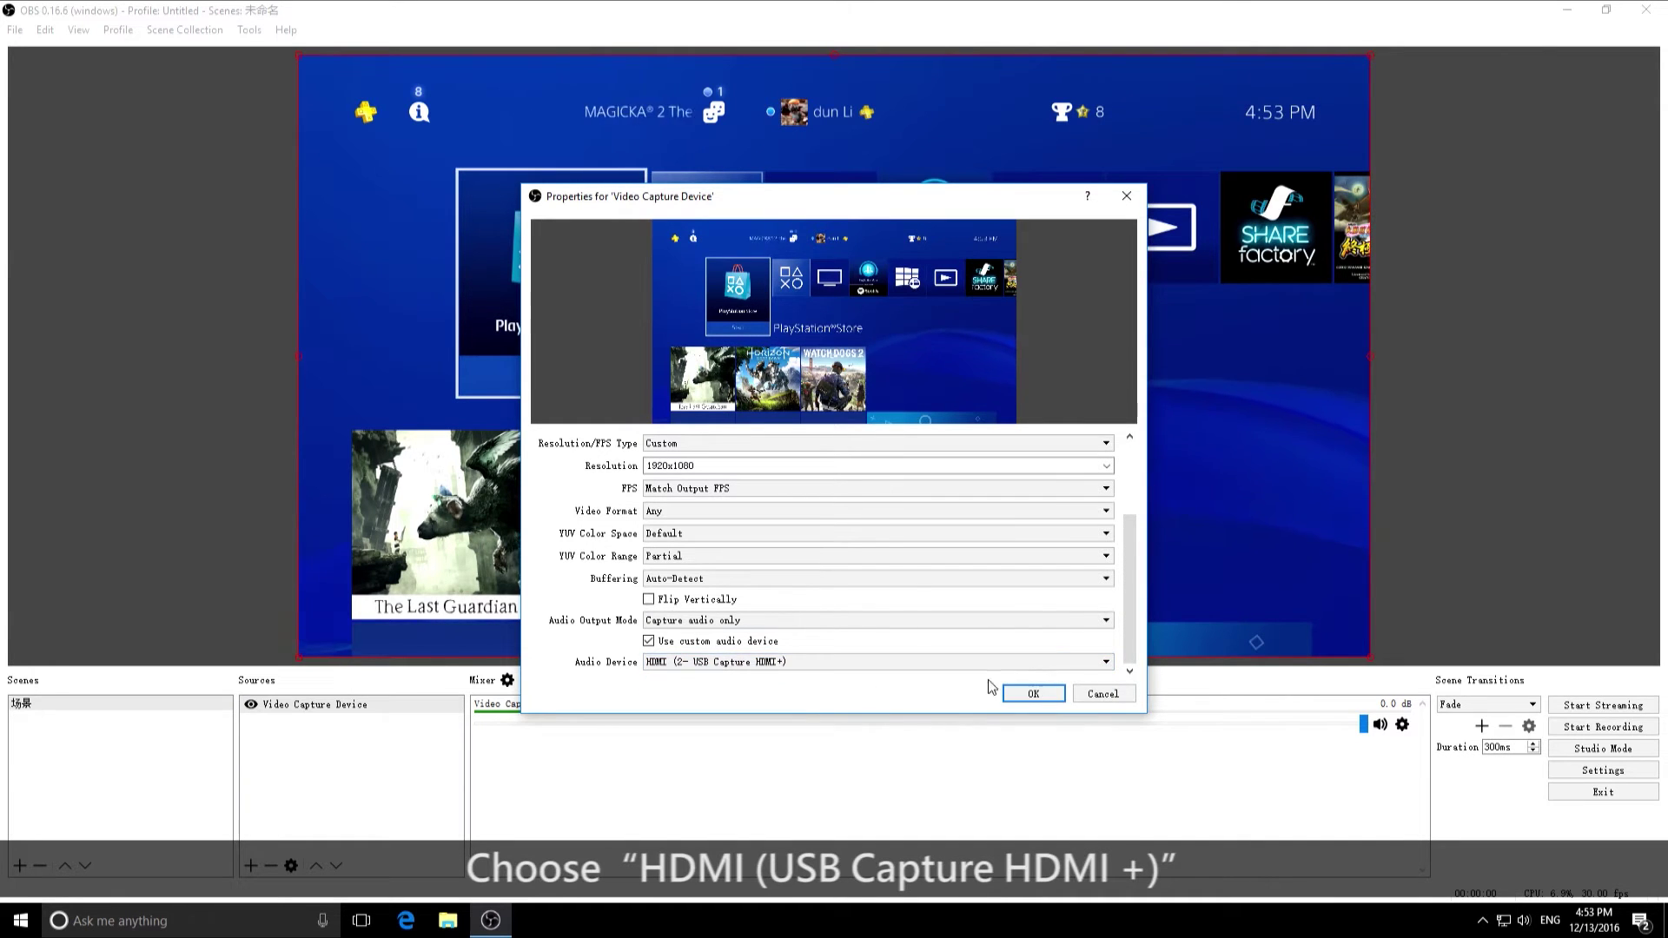
Add an Audio Input Capture source using Mic (2- USB Capture HDMI+ Mic) as its device
left_click(1033, 694)
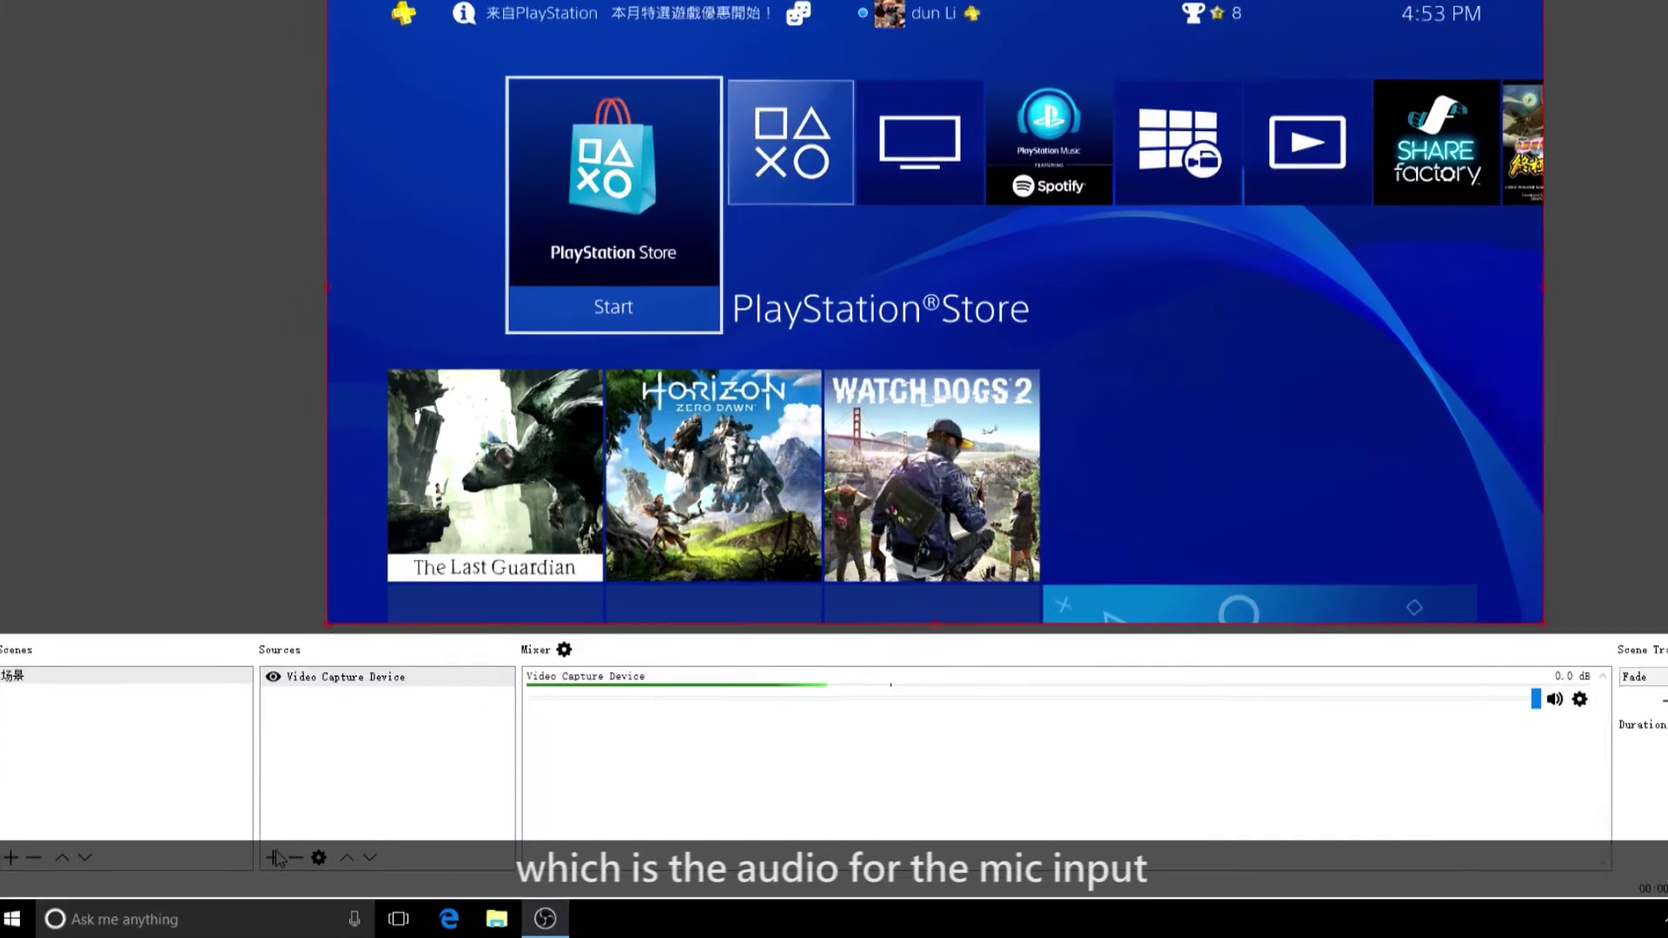
left_click(275, 857)
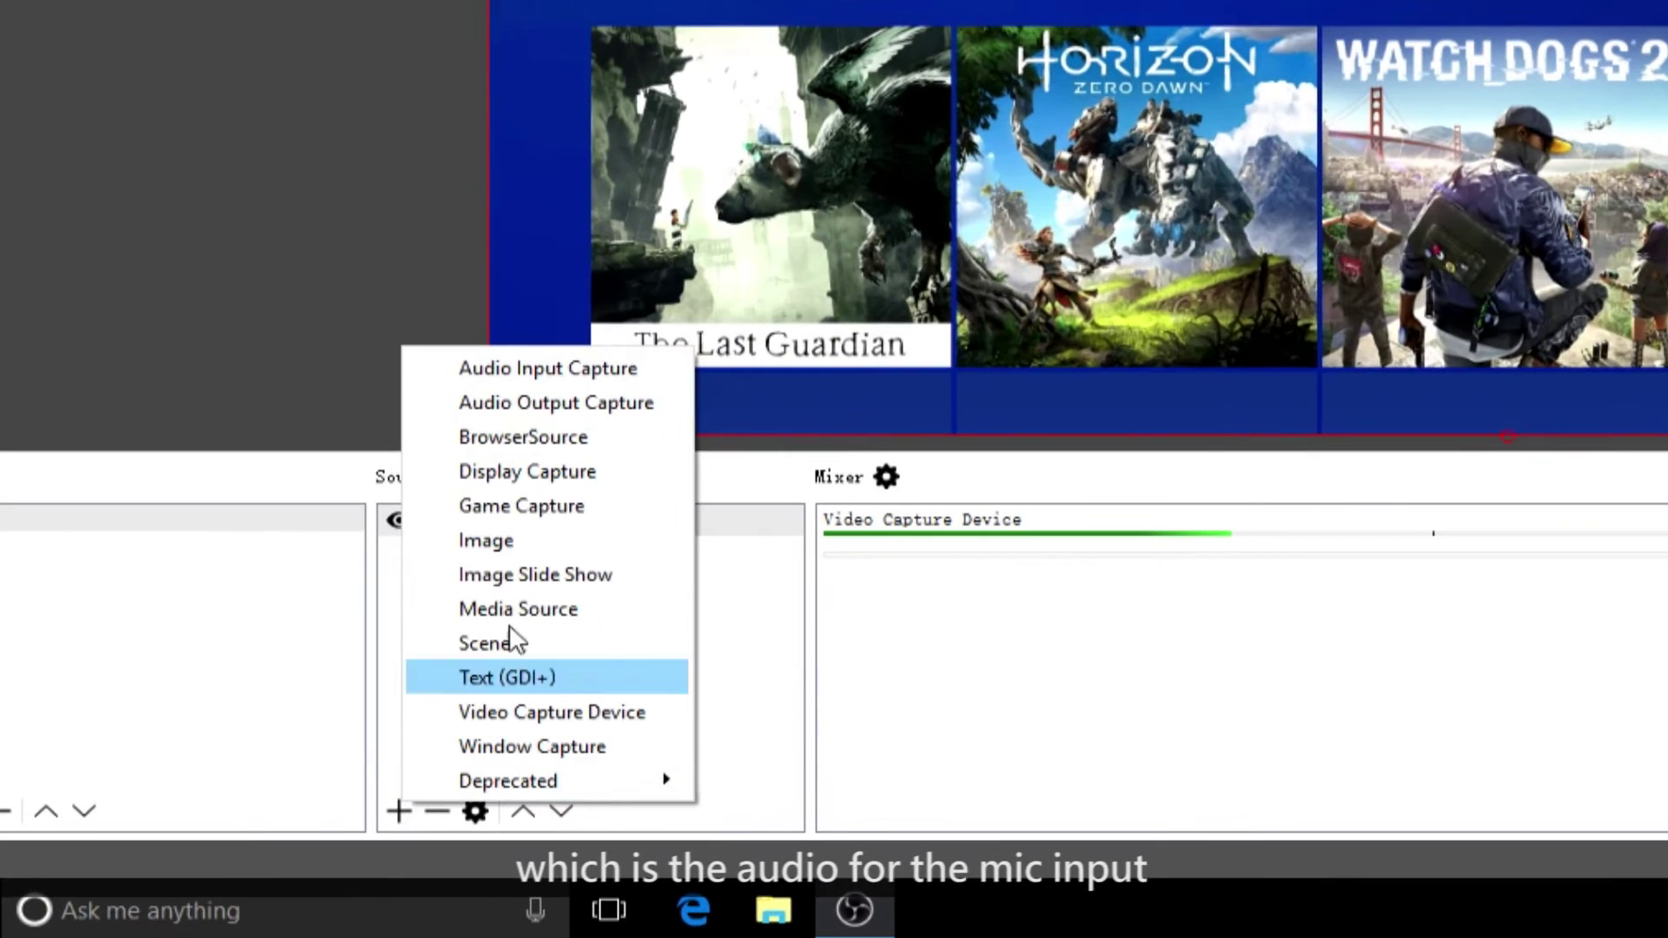
left_click(519, 368)
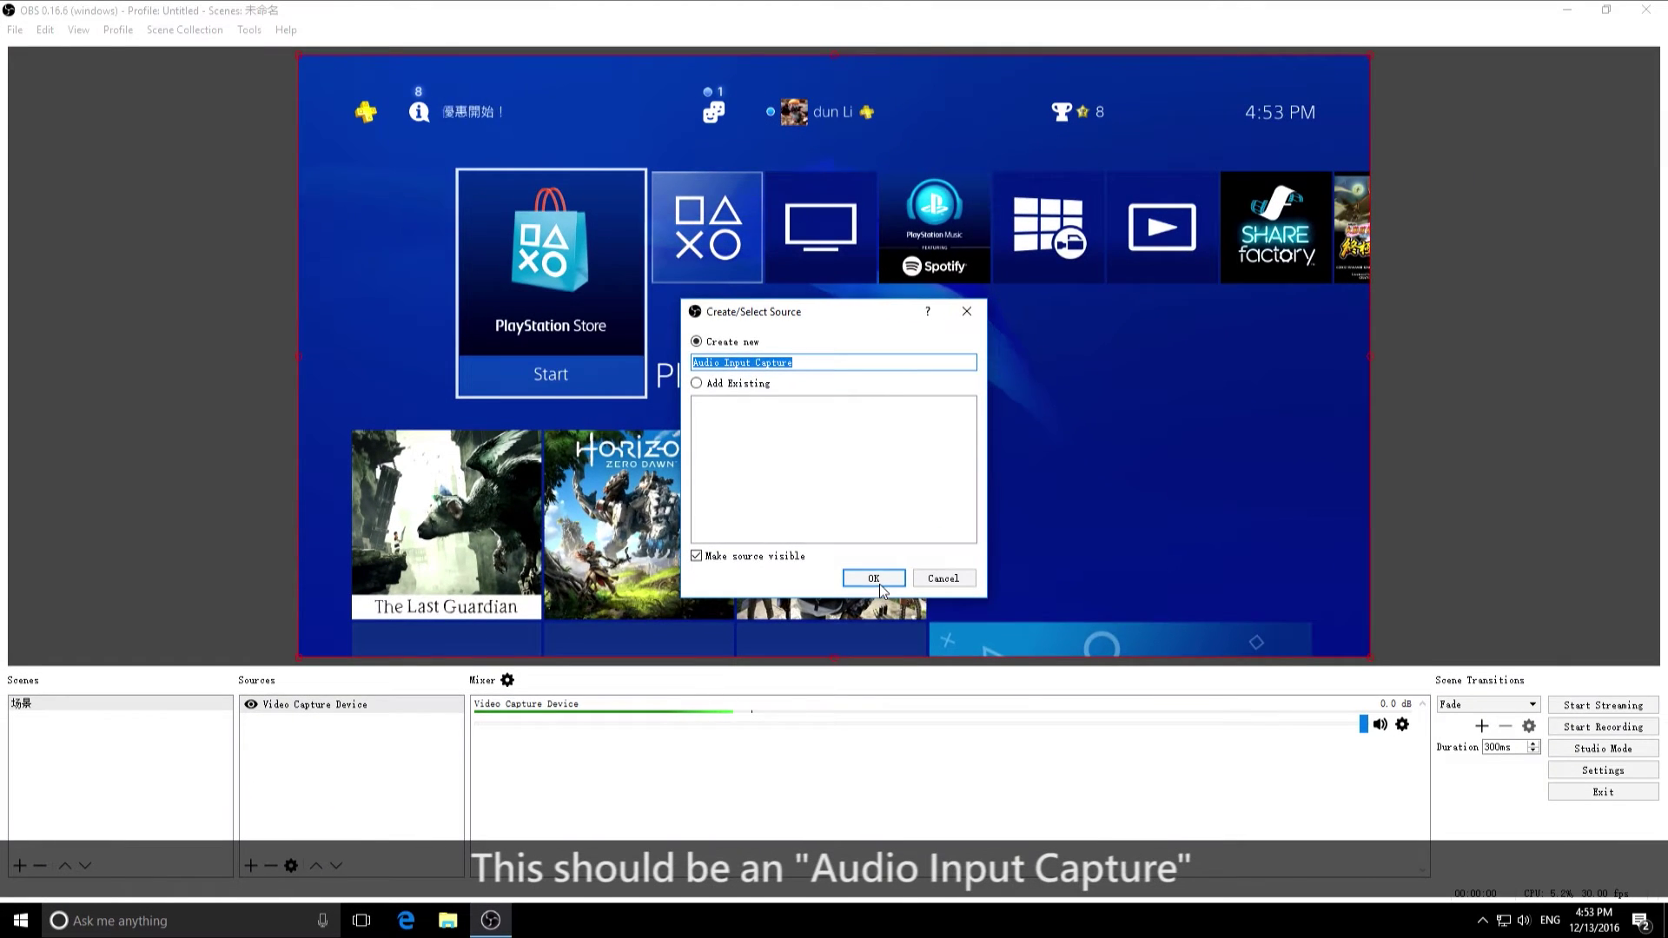
left_click(873, 579)
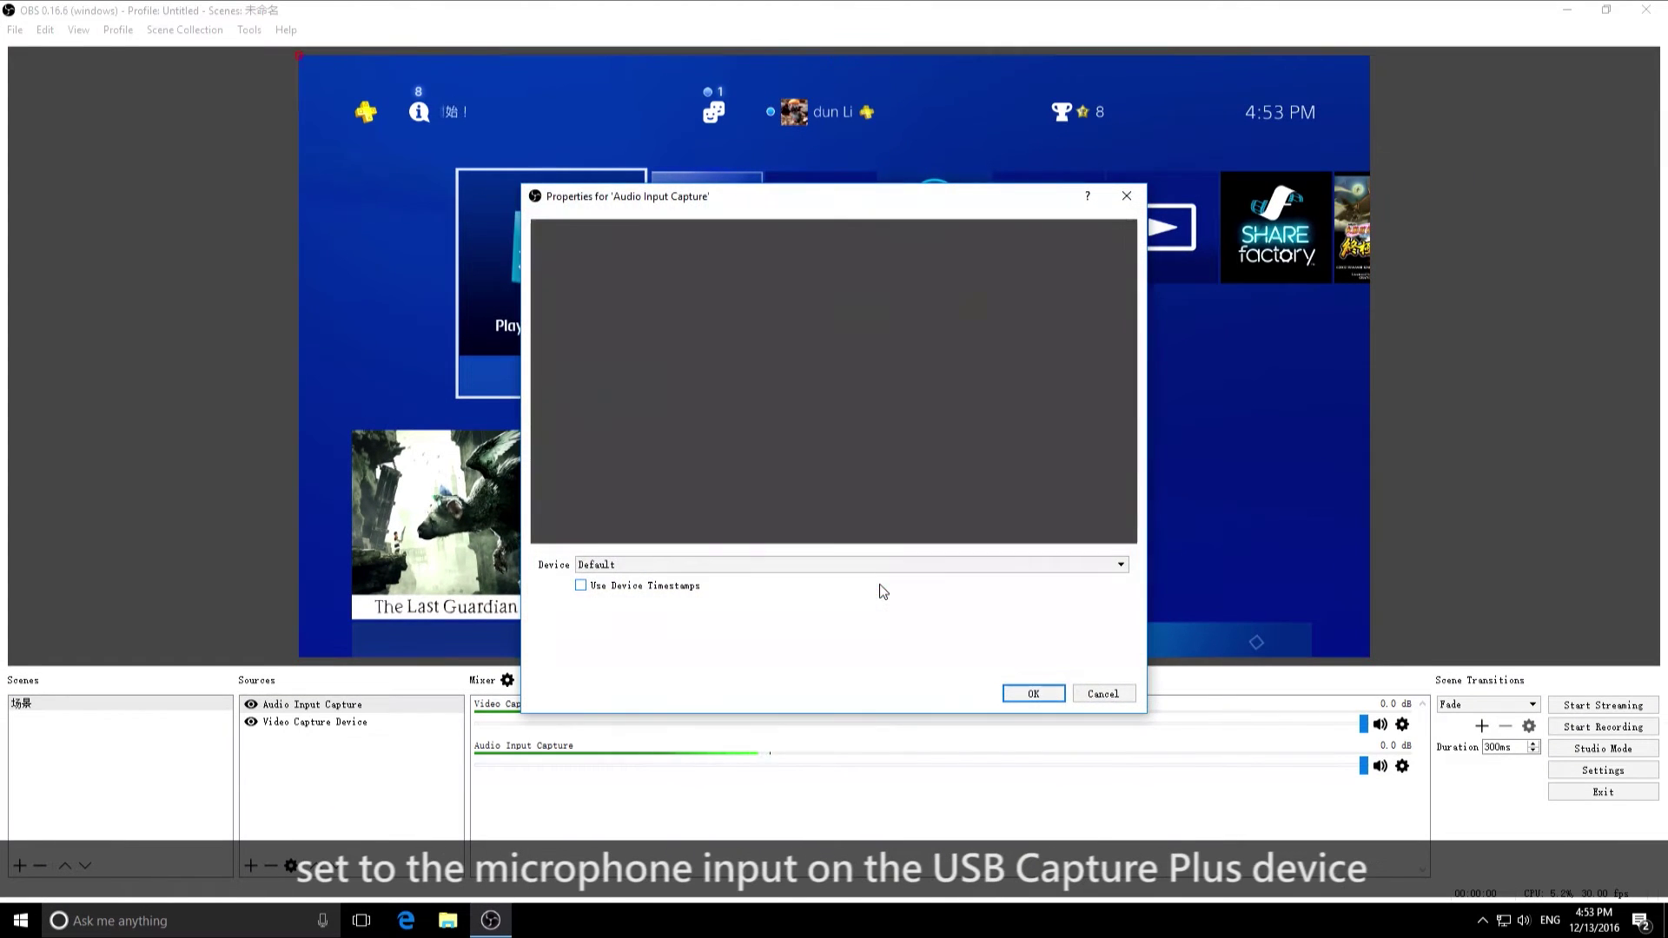
left_click(883, 566)
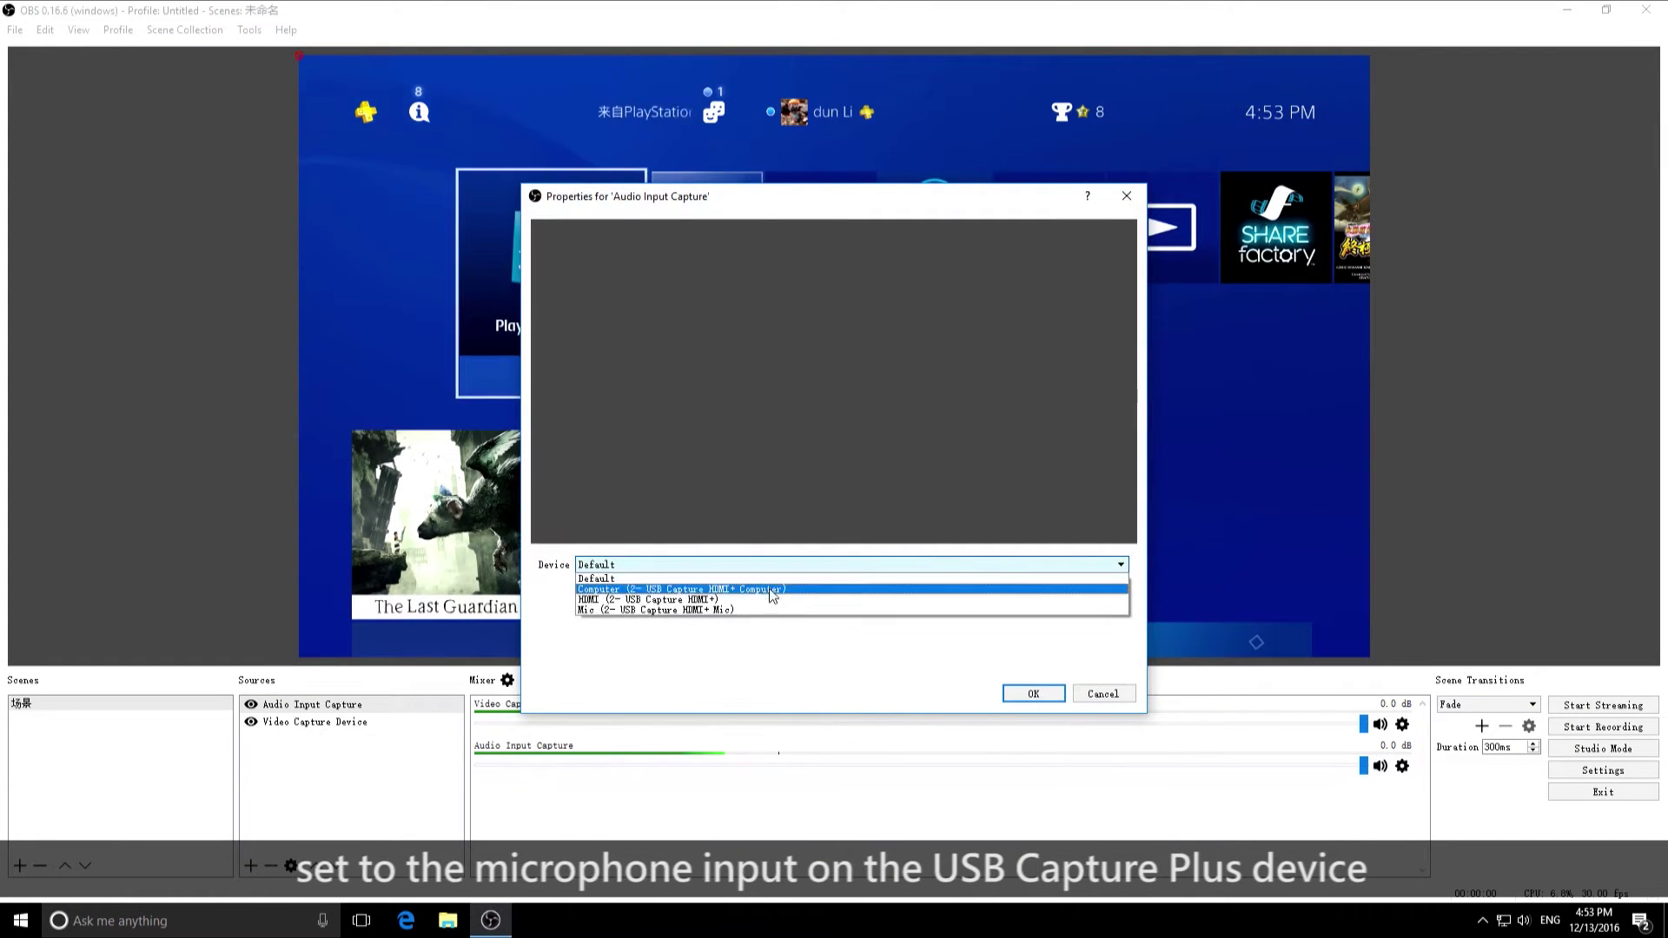
left_click(662, 610)
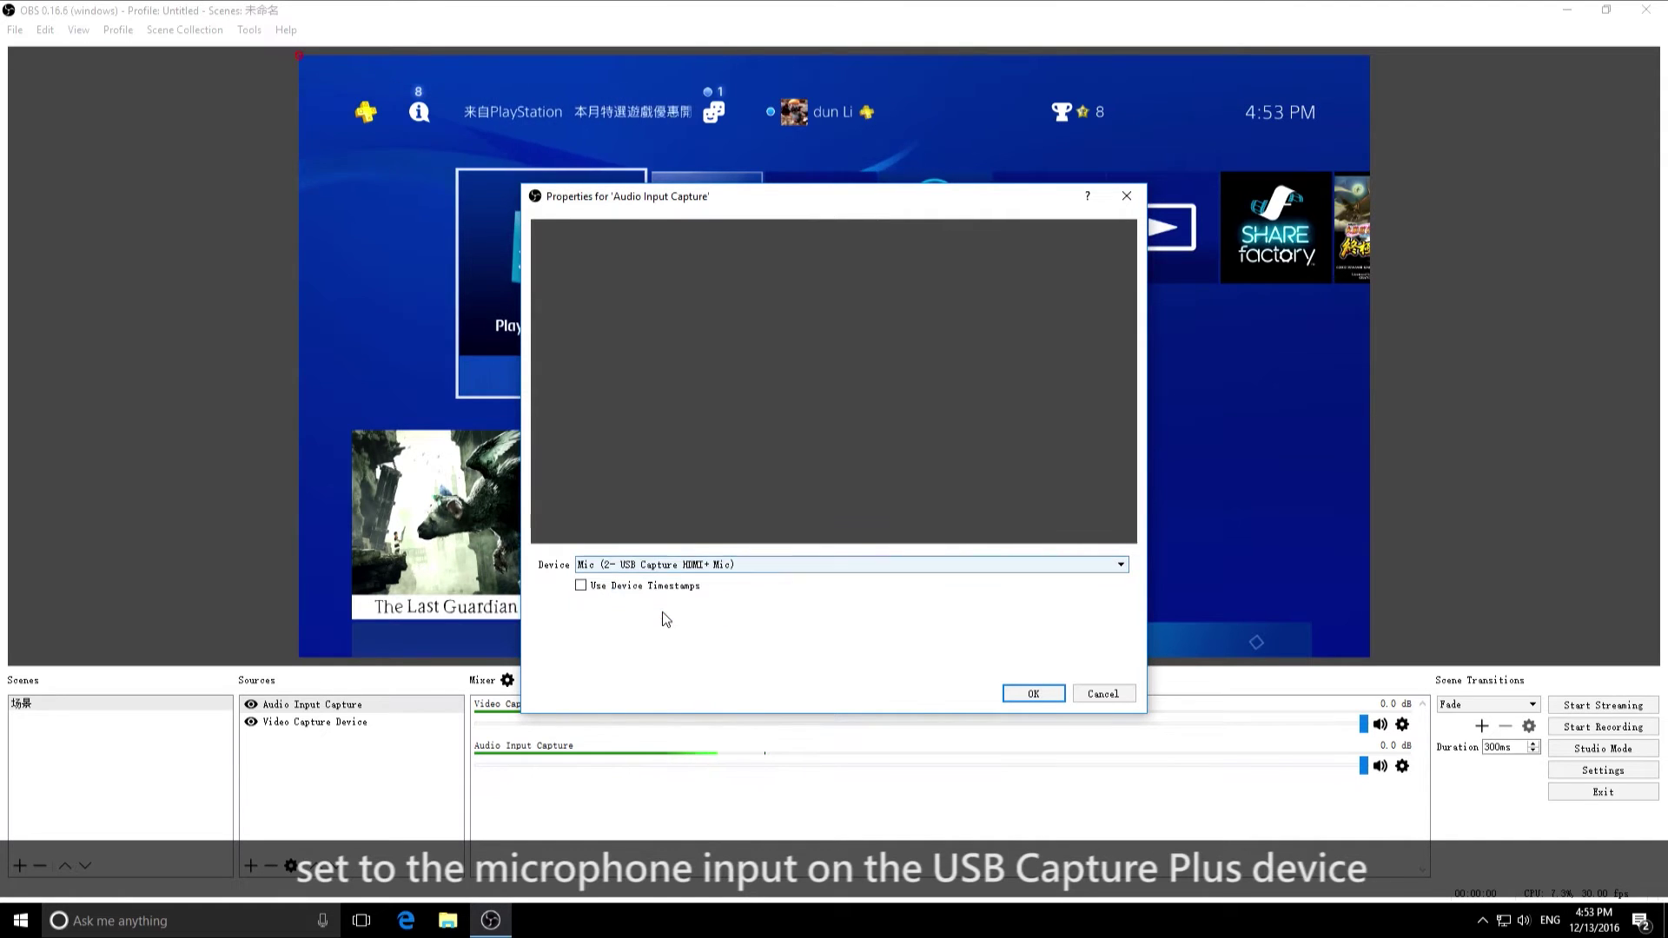
left_click(1044, 697)
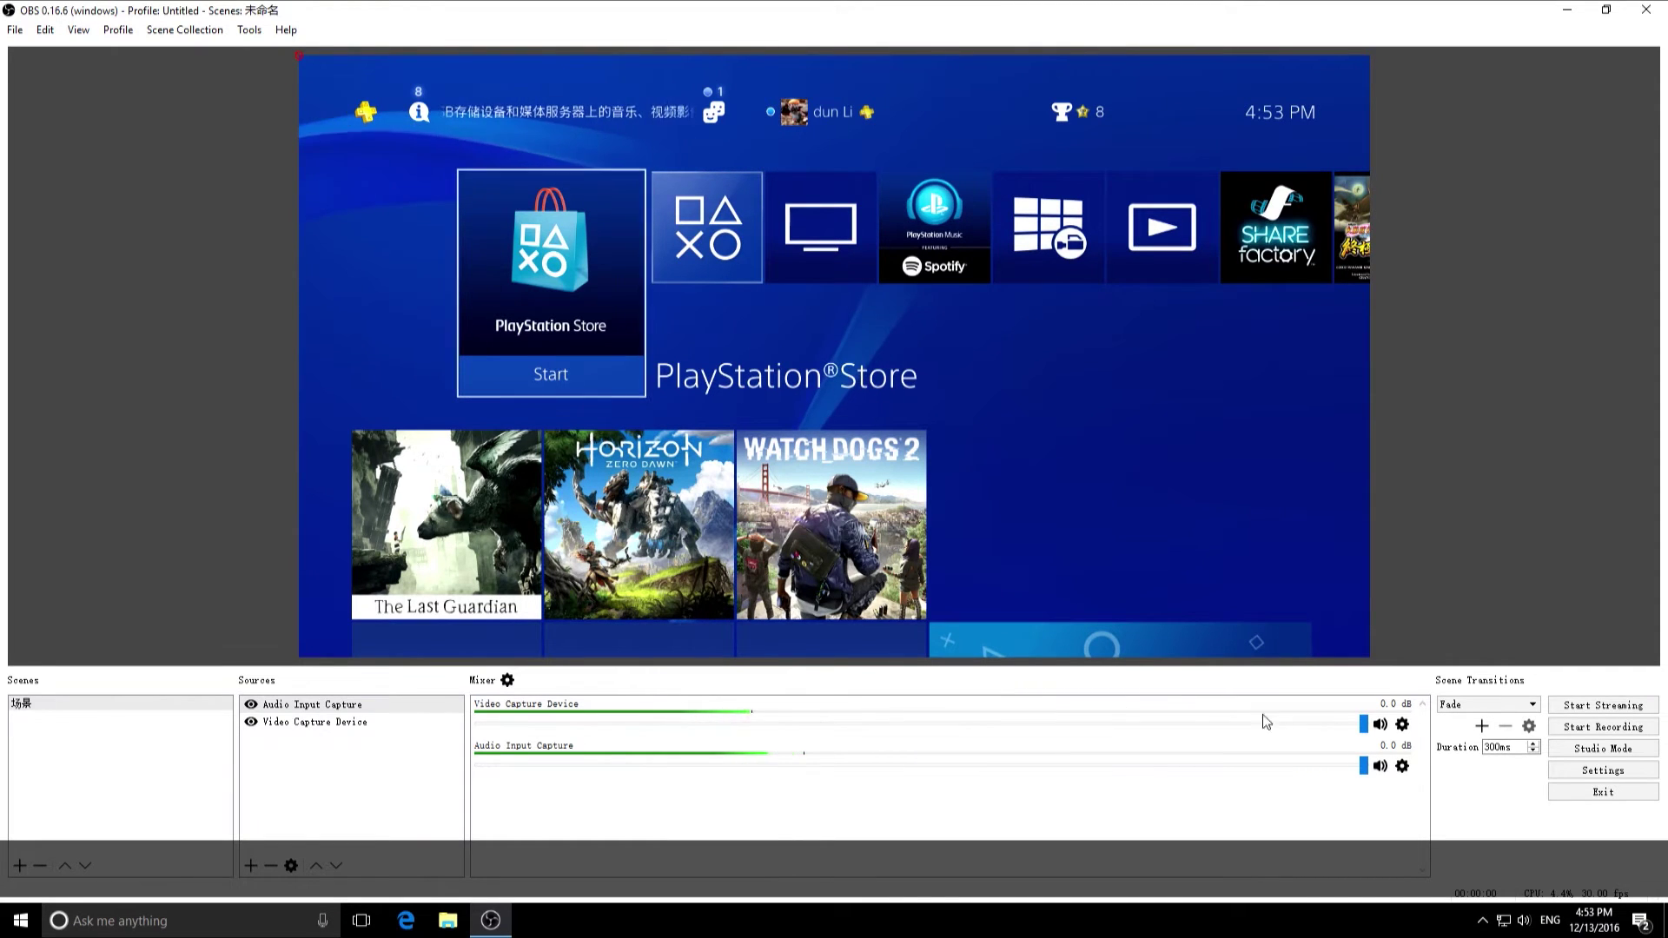
In OBS Video settings, set the output (scaled) resolution to 1920x1080 and FPS to 60
left_click(1591, 772)
left_click(509, 397)
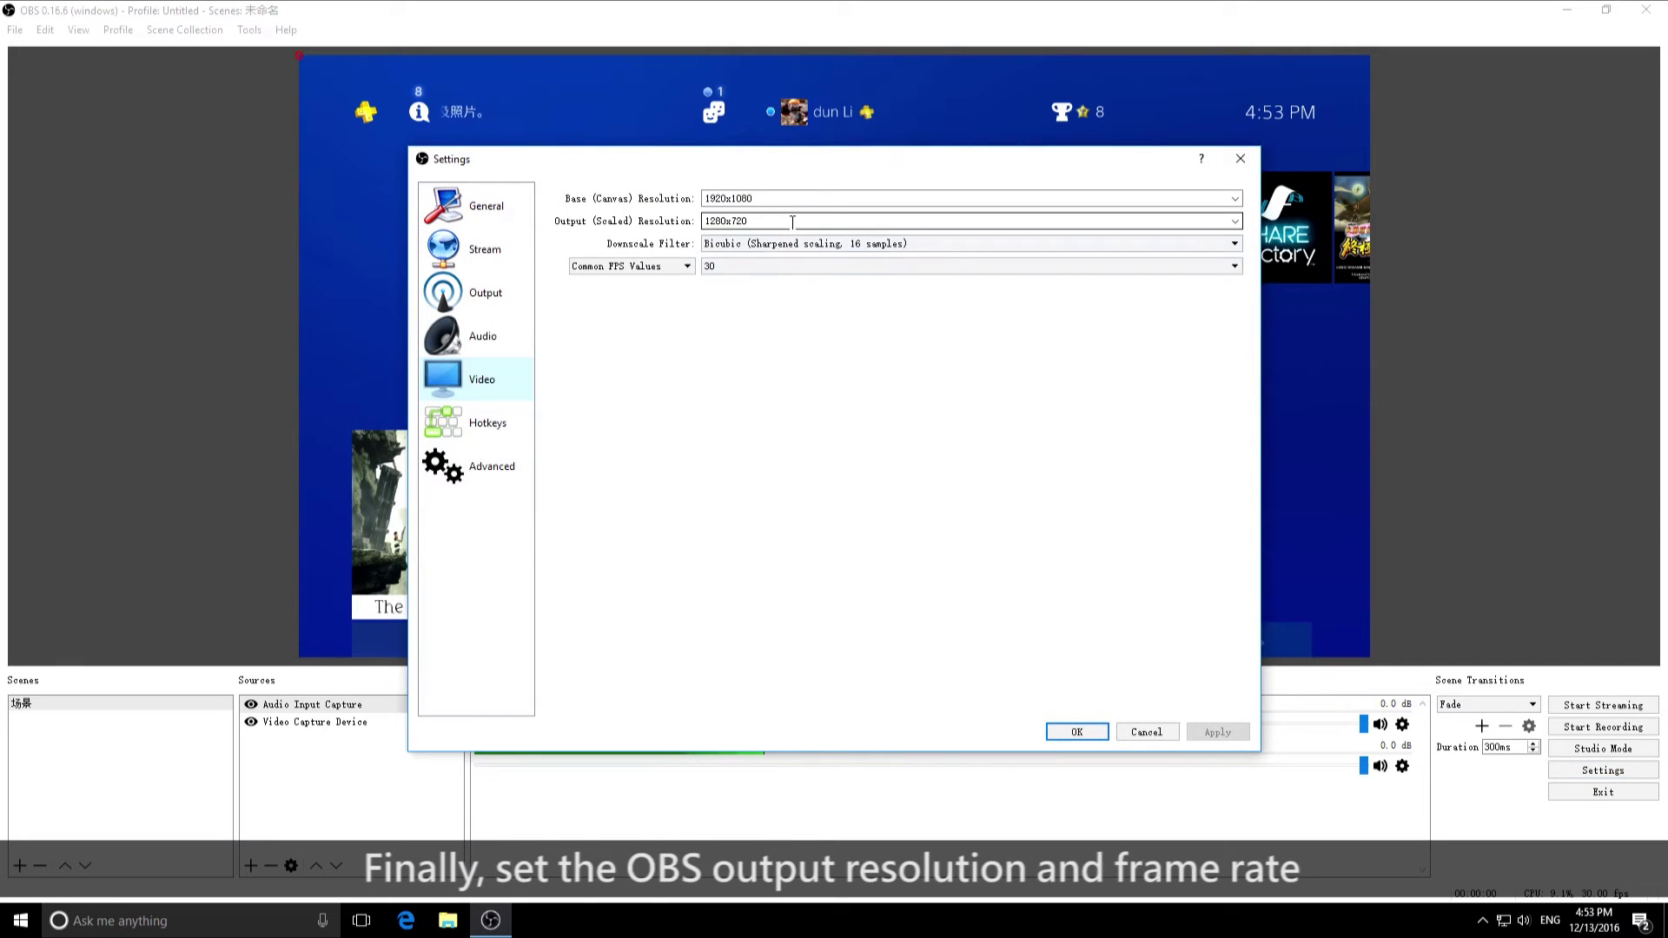
left_click(1235, 221)
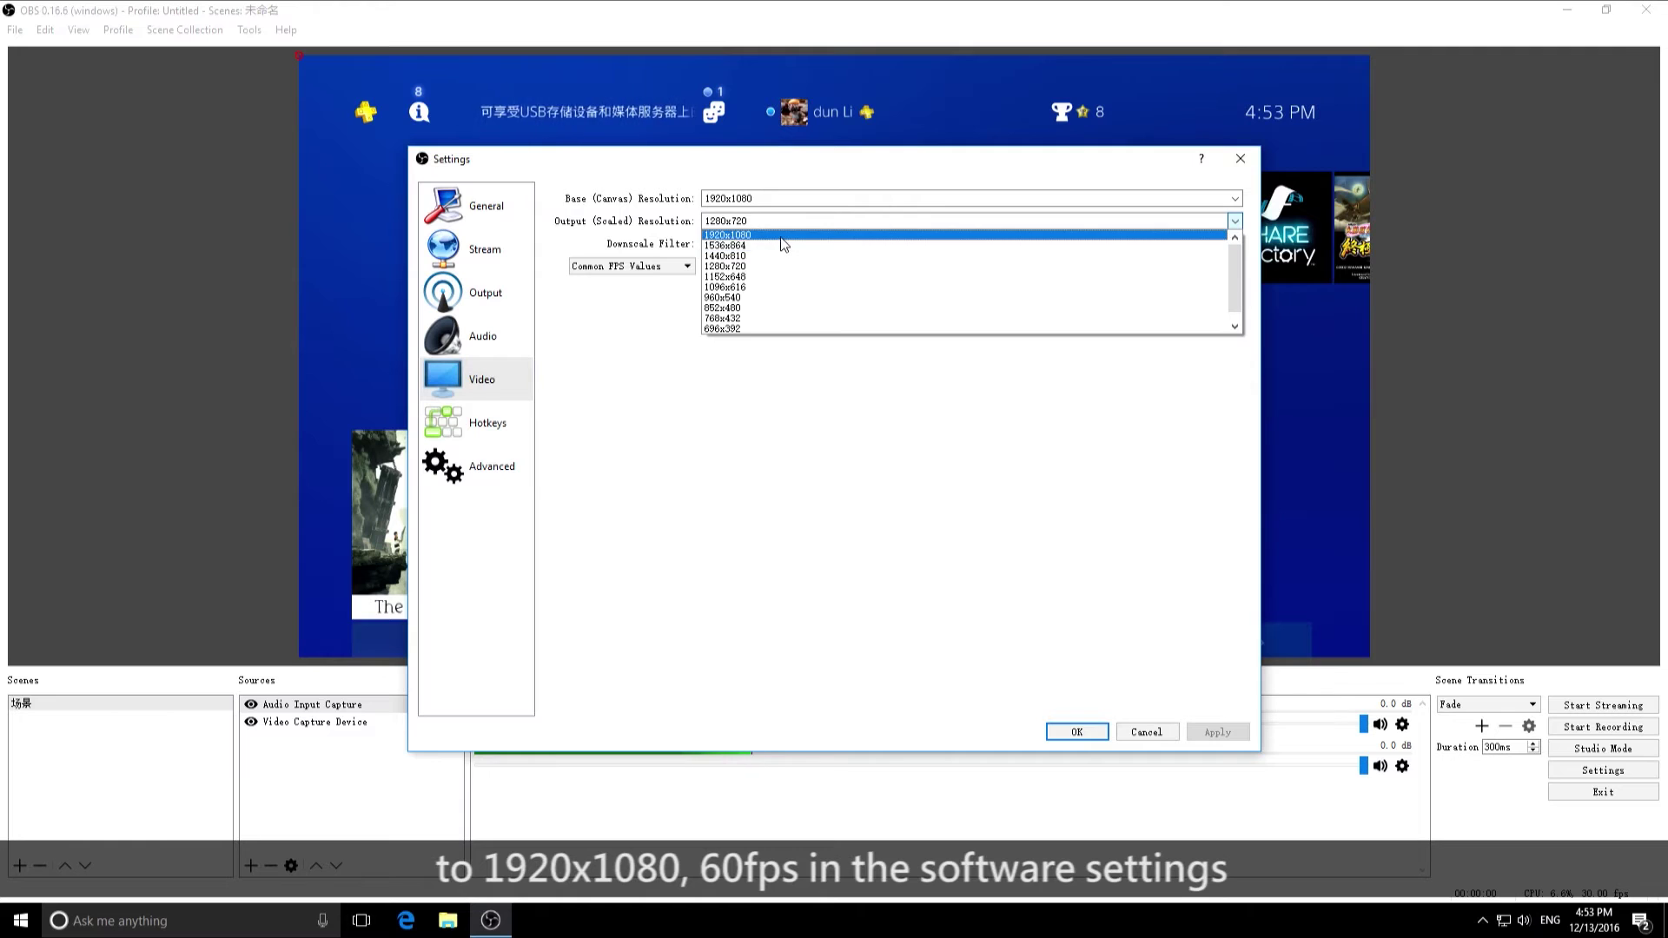
left_click(782, 235)
left_click(836, 277)
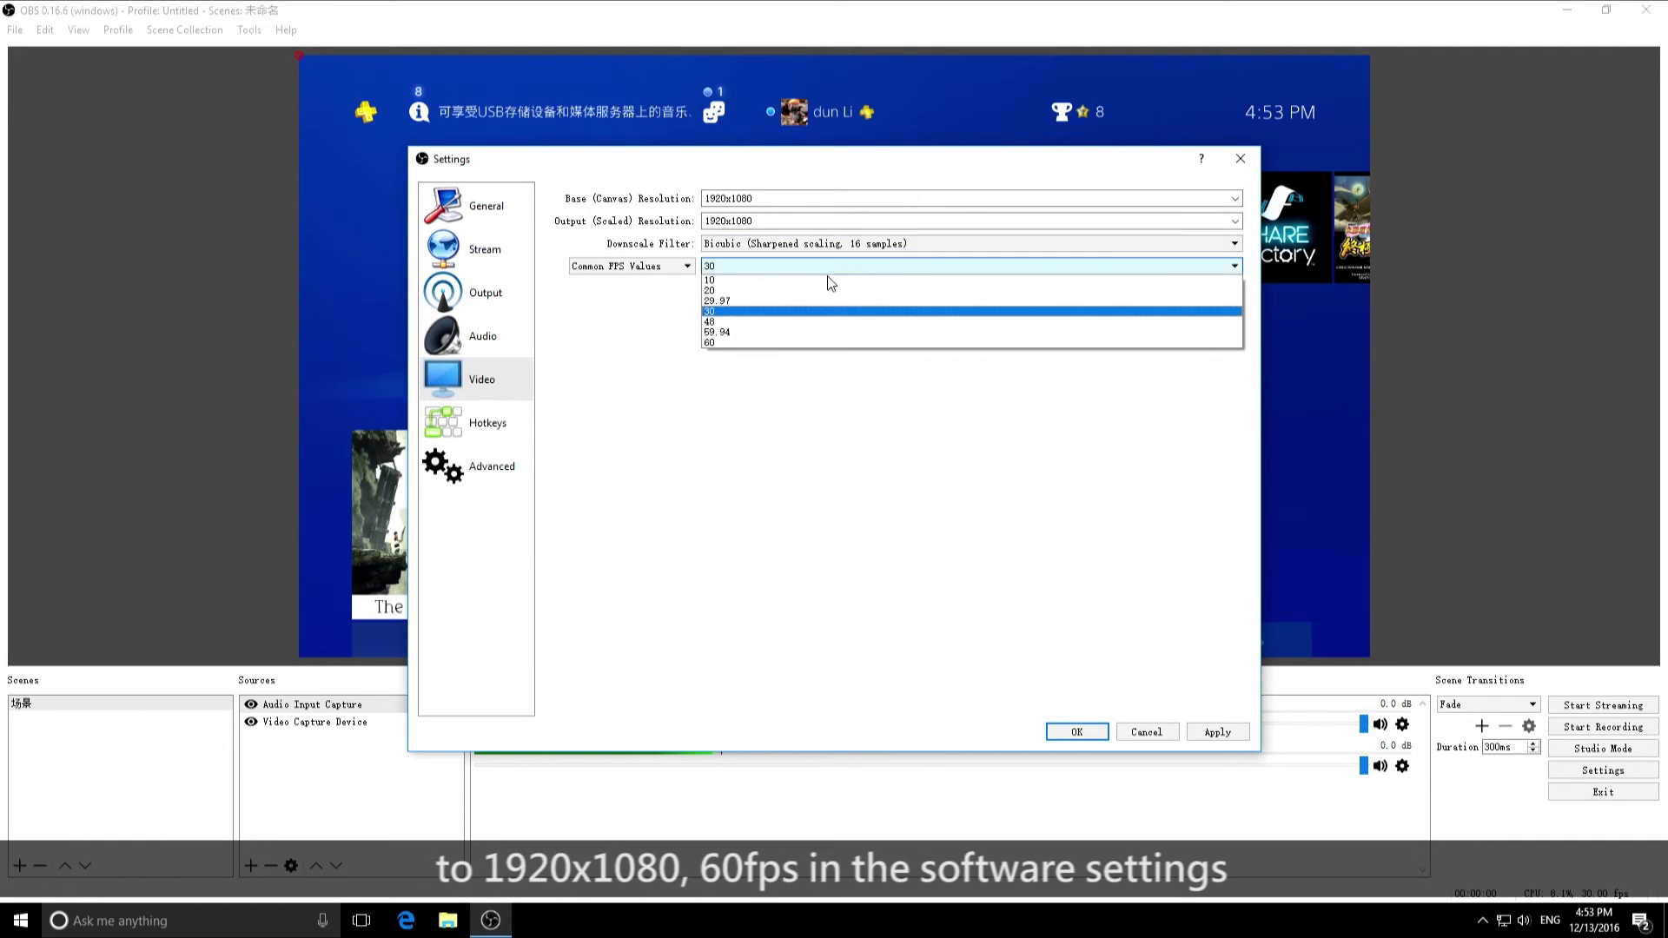
left_click(765, 343)
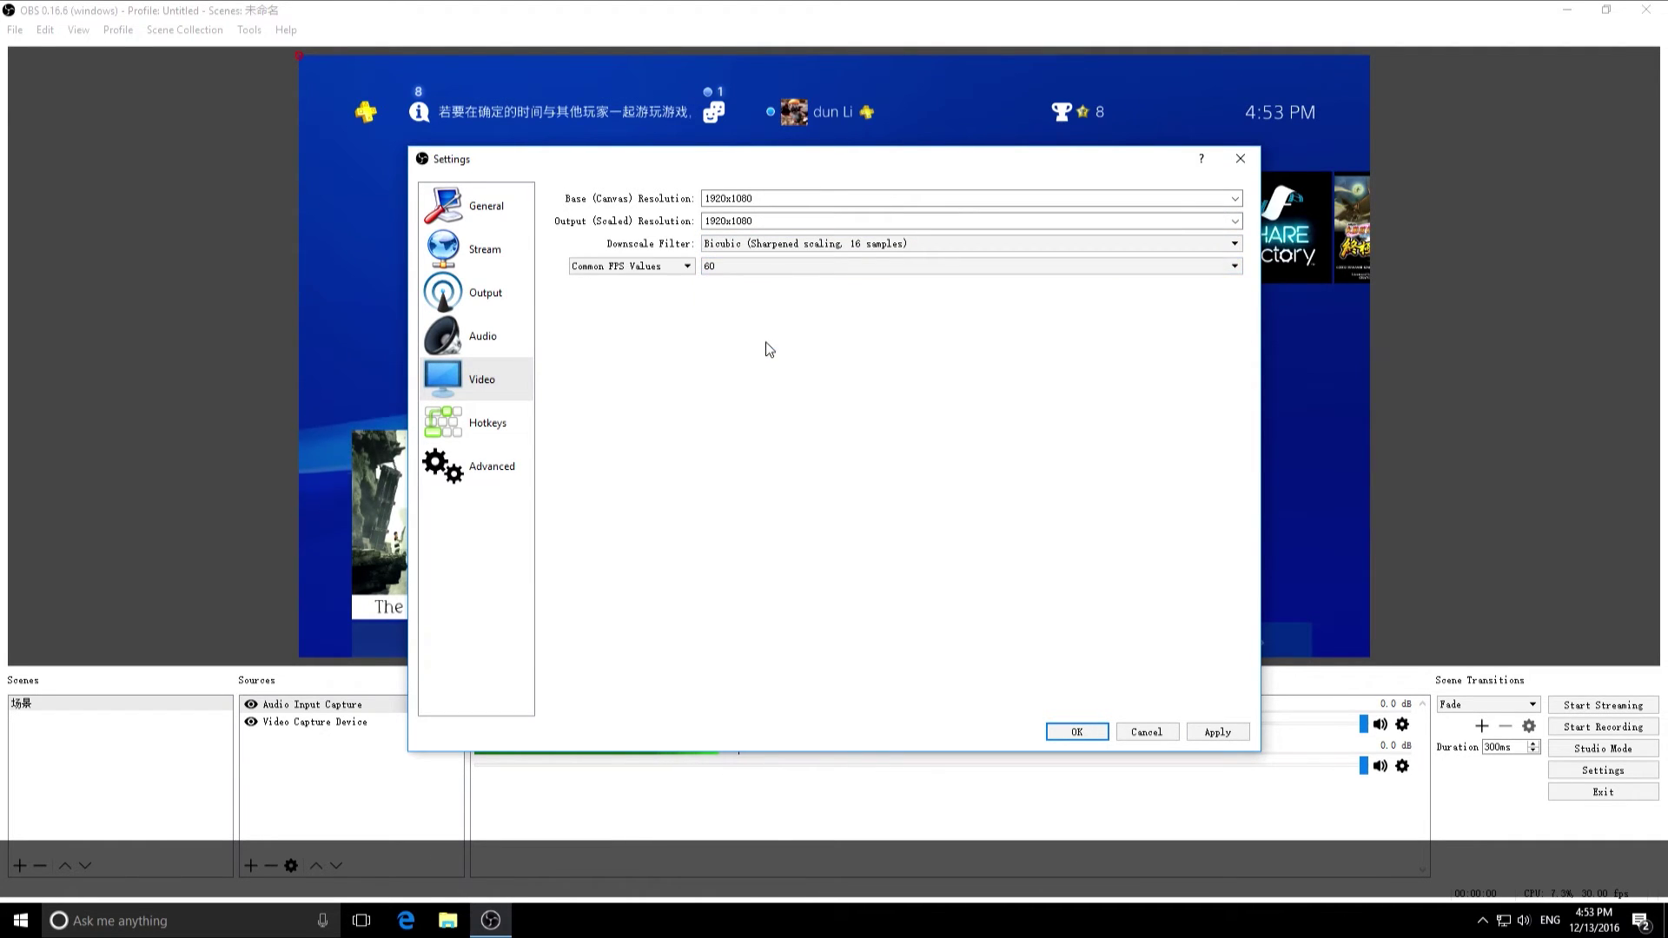
left_click(1077, 734)
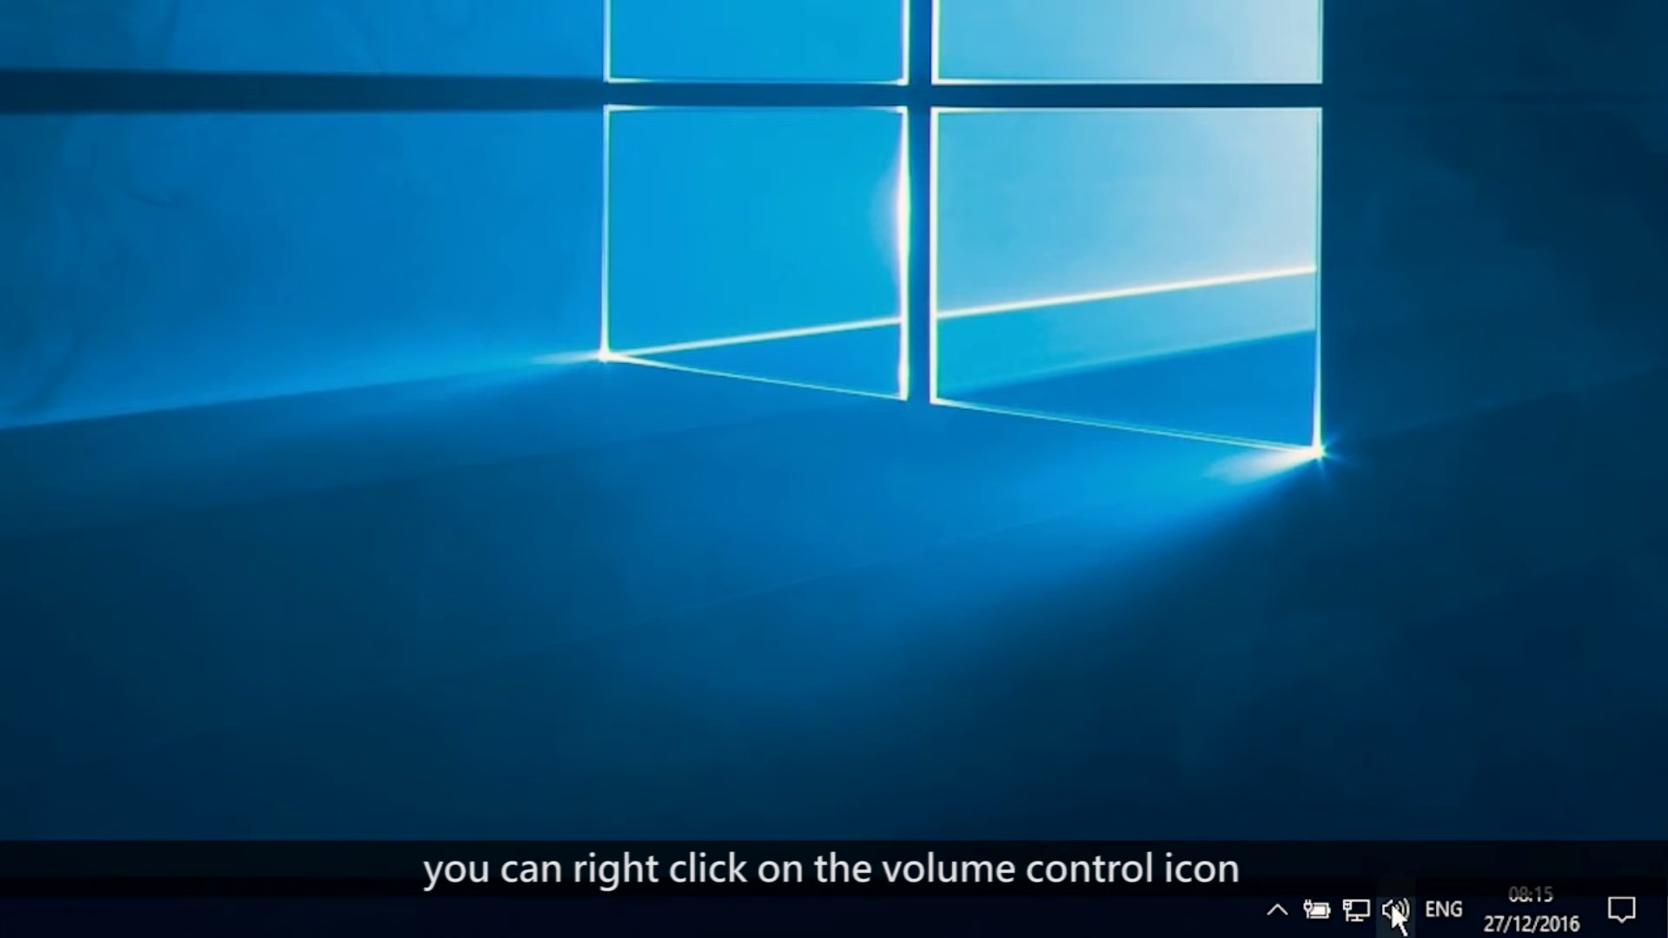
Open the Headphones device's Levels from the Volume Mixer: Headphones 77, HDMI 50, Computer 50
right_click(1394, 907)
left_click(1362, 712)
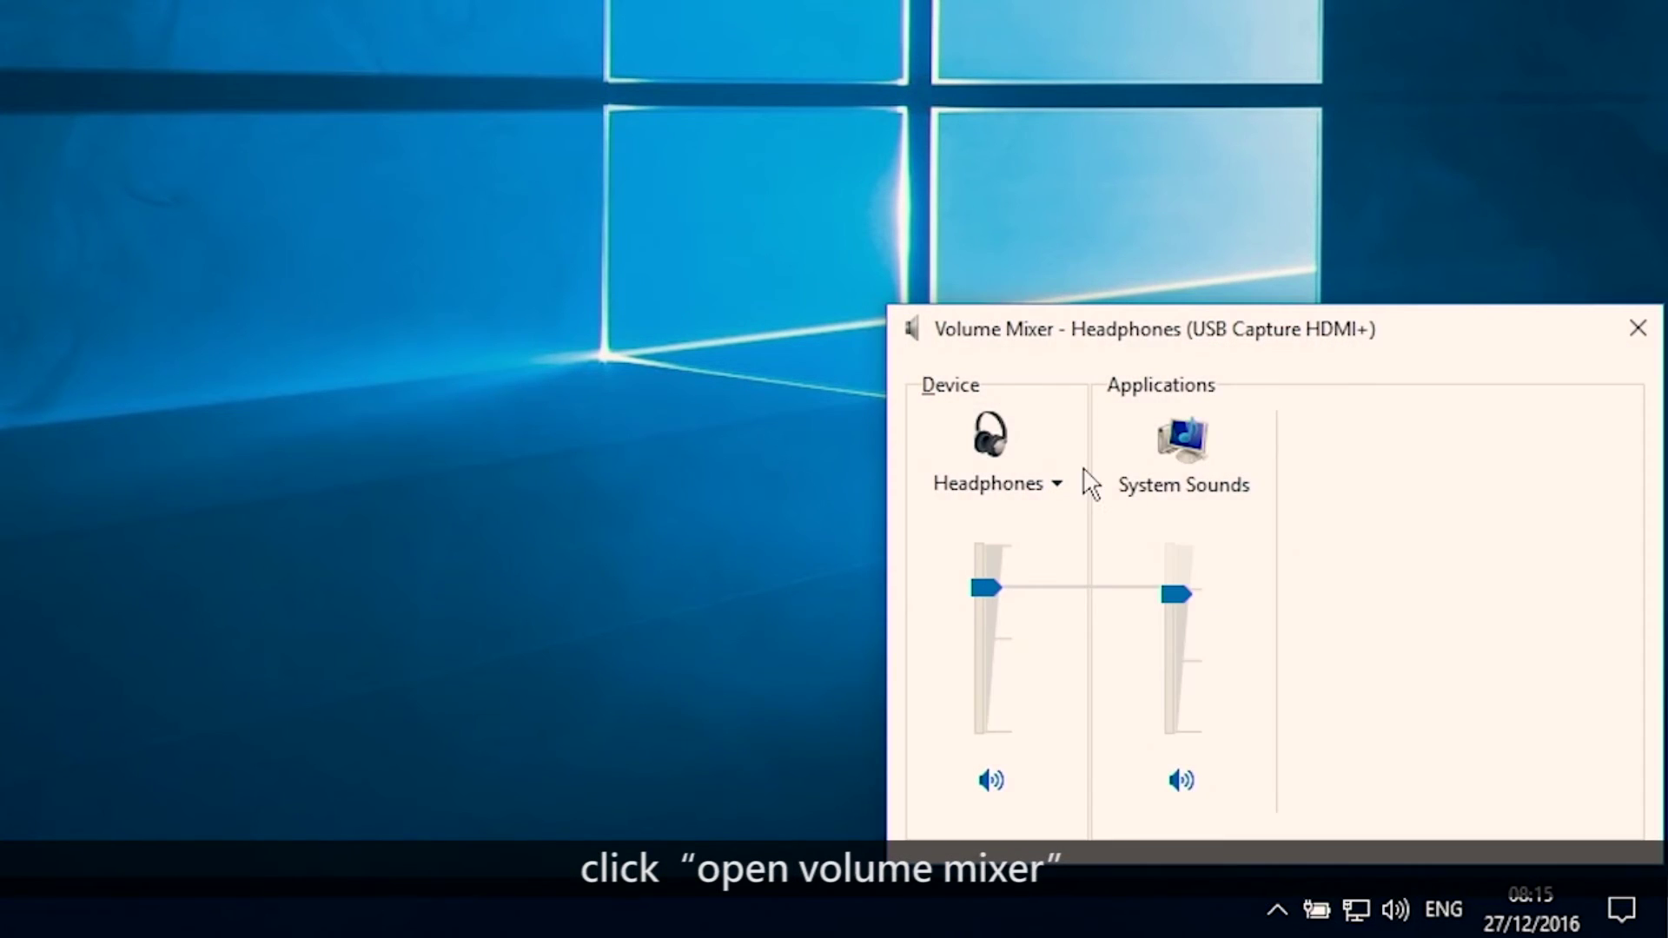
left_click(991, 434)
left_click(330, 75)
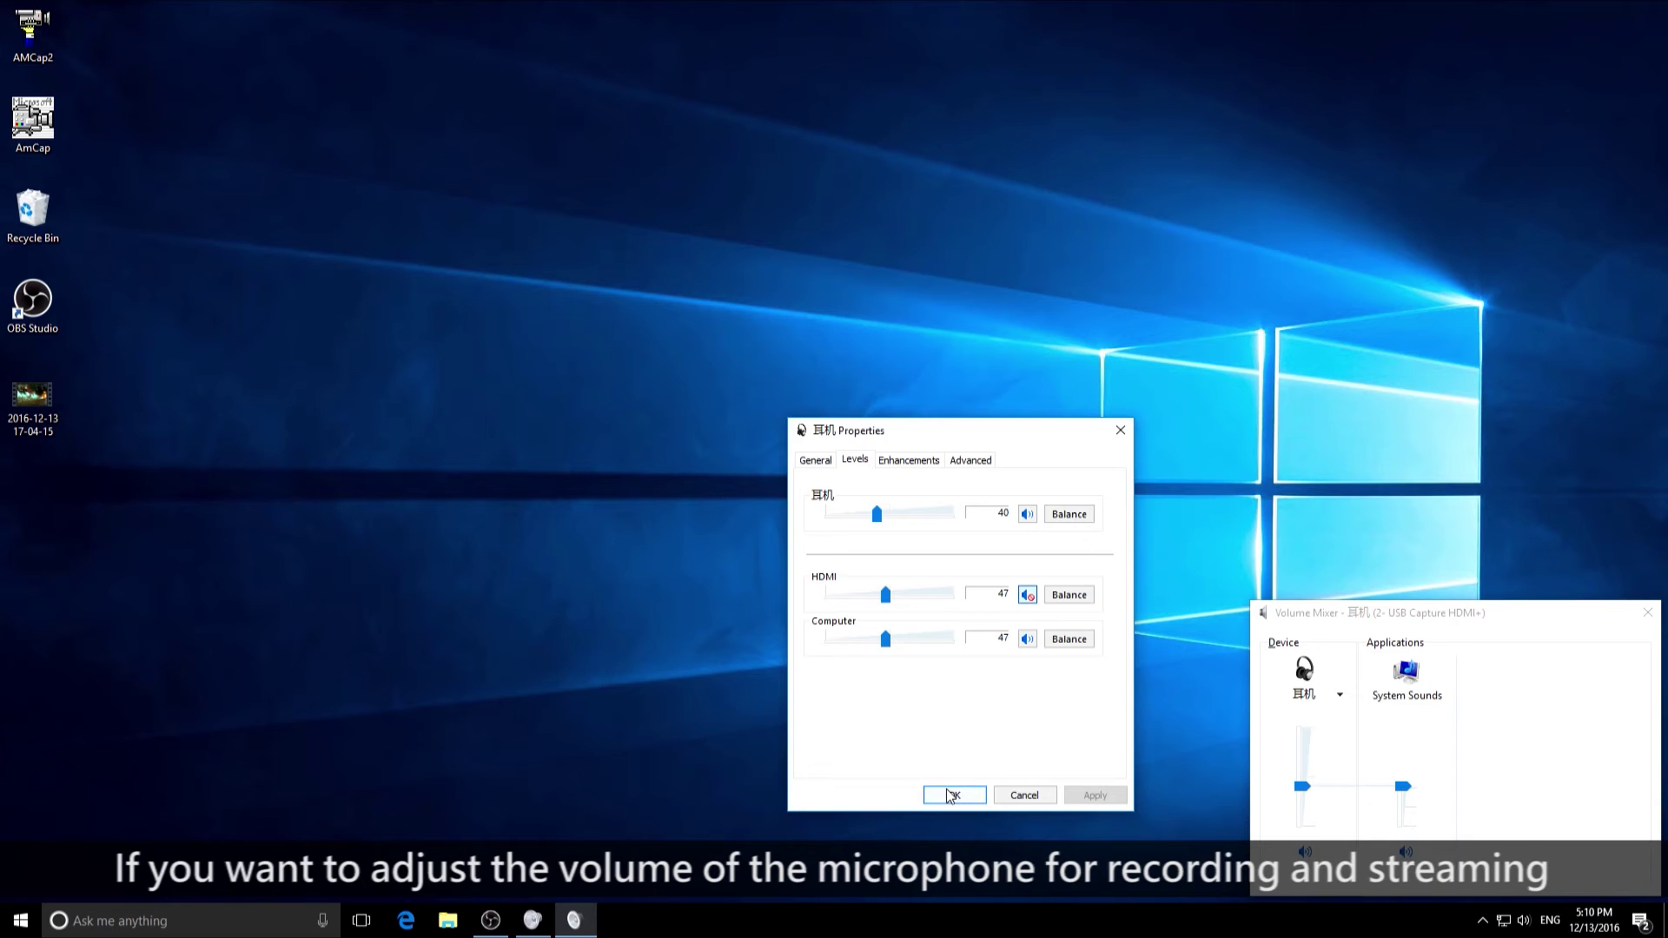
Close the Headphones Properties and Volume Mixer, and return to OBS Studio
left_click(952, 795)
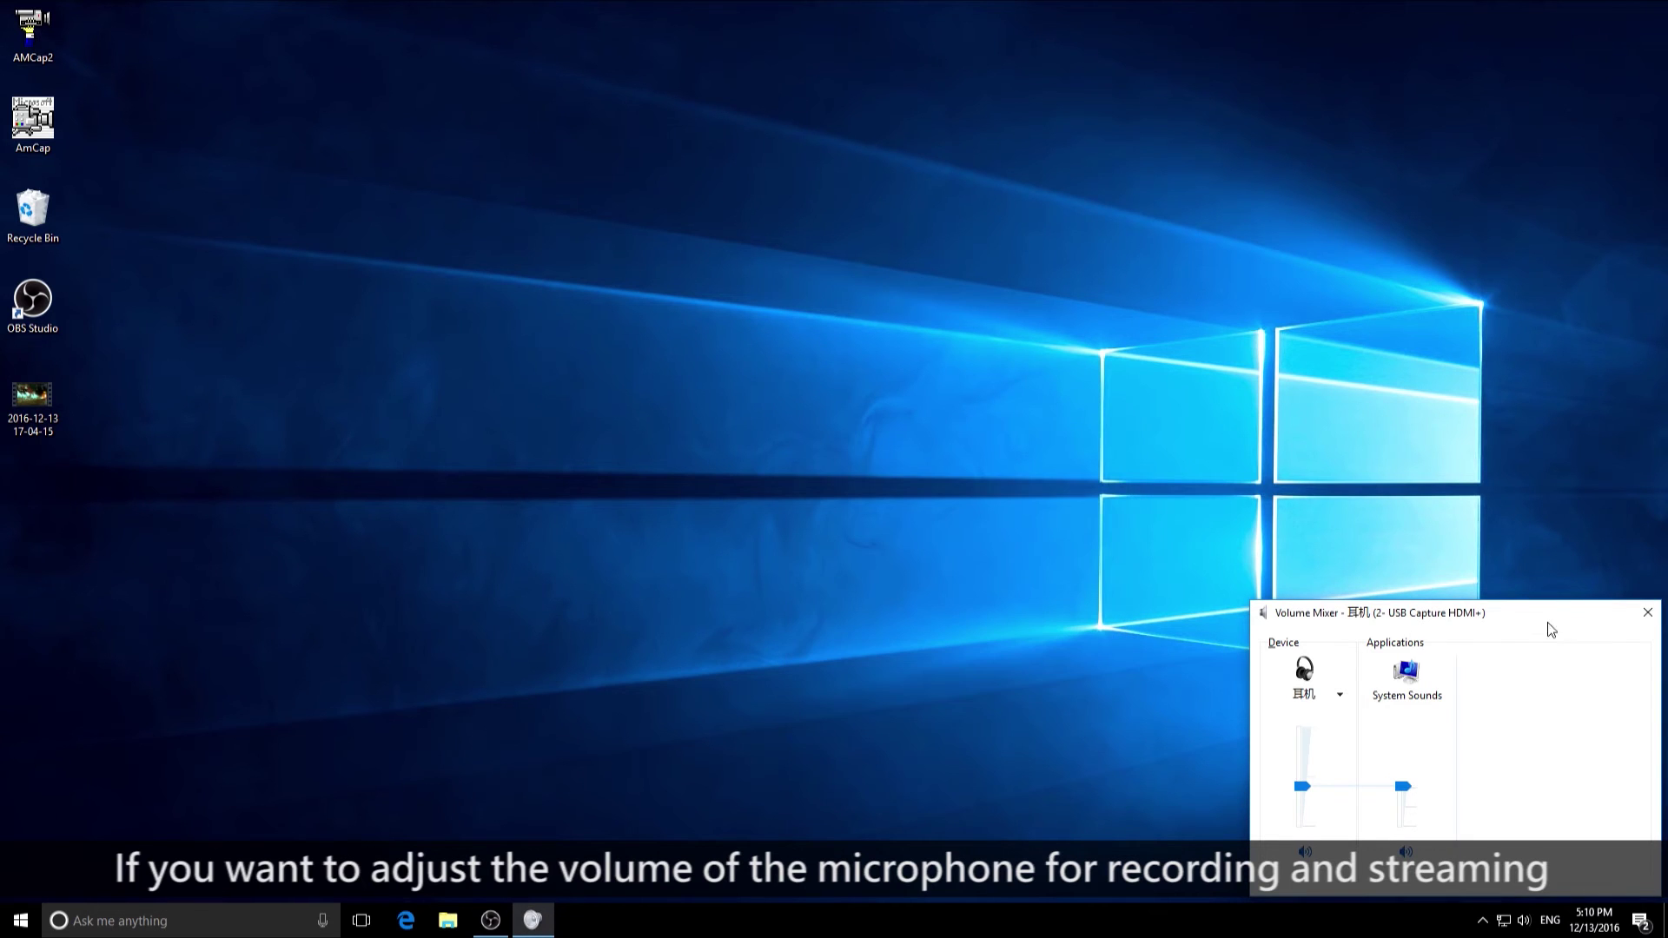
left_click(1643, 616)
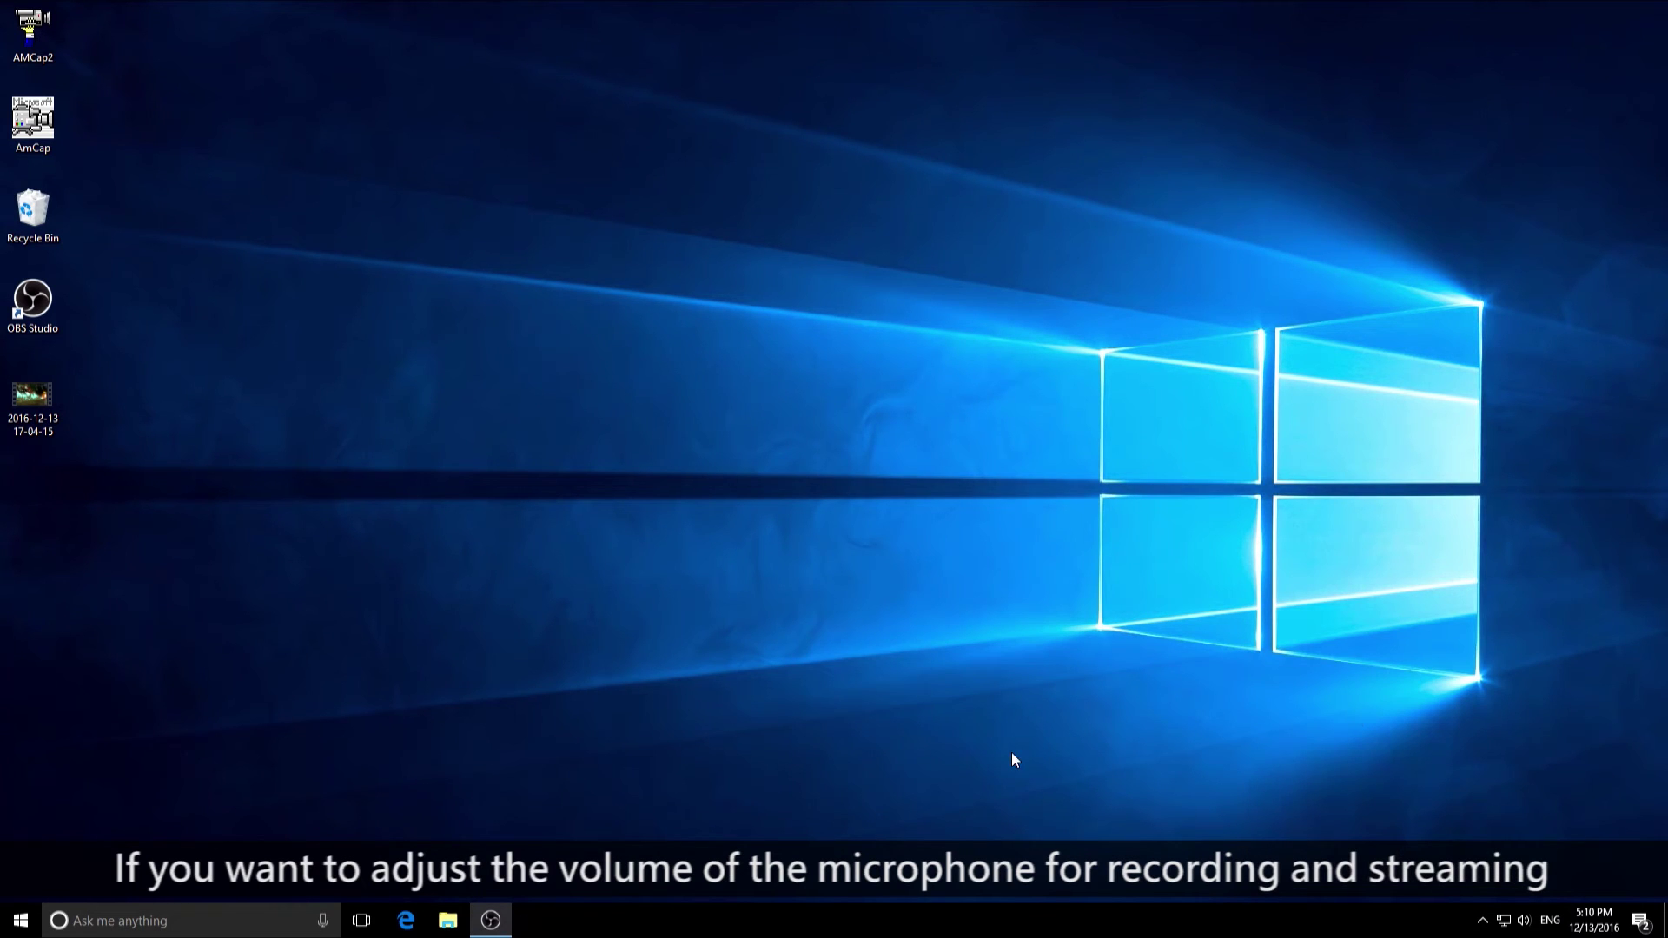
left_click(510, 925)
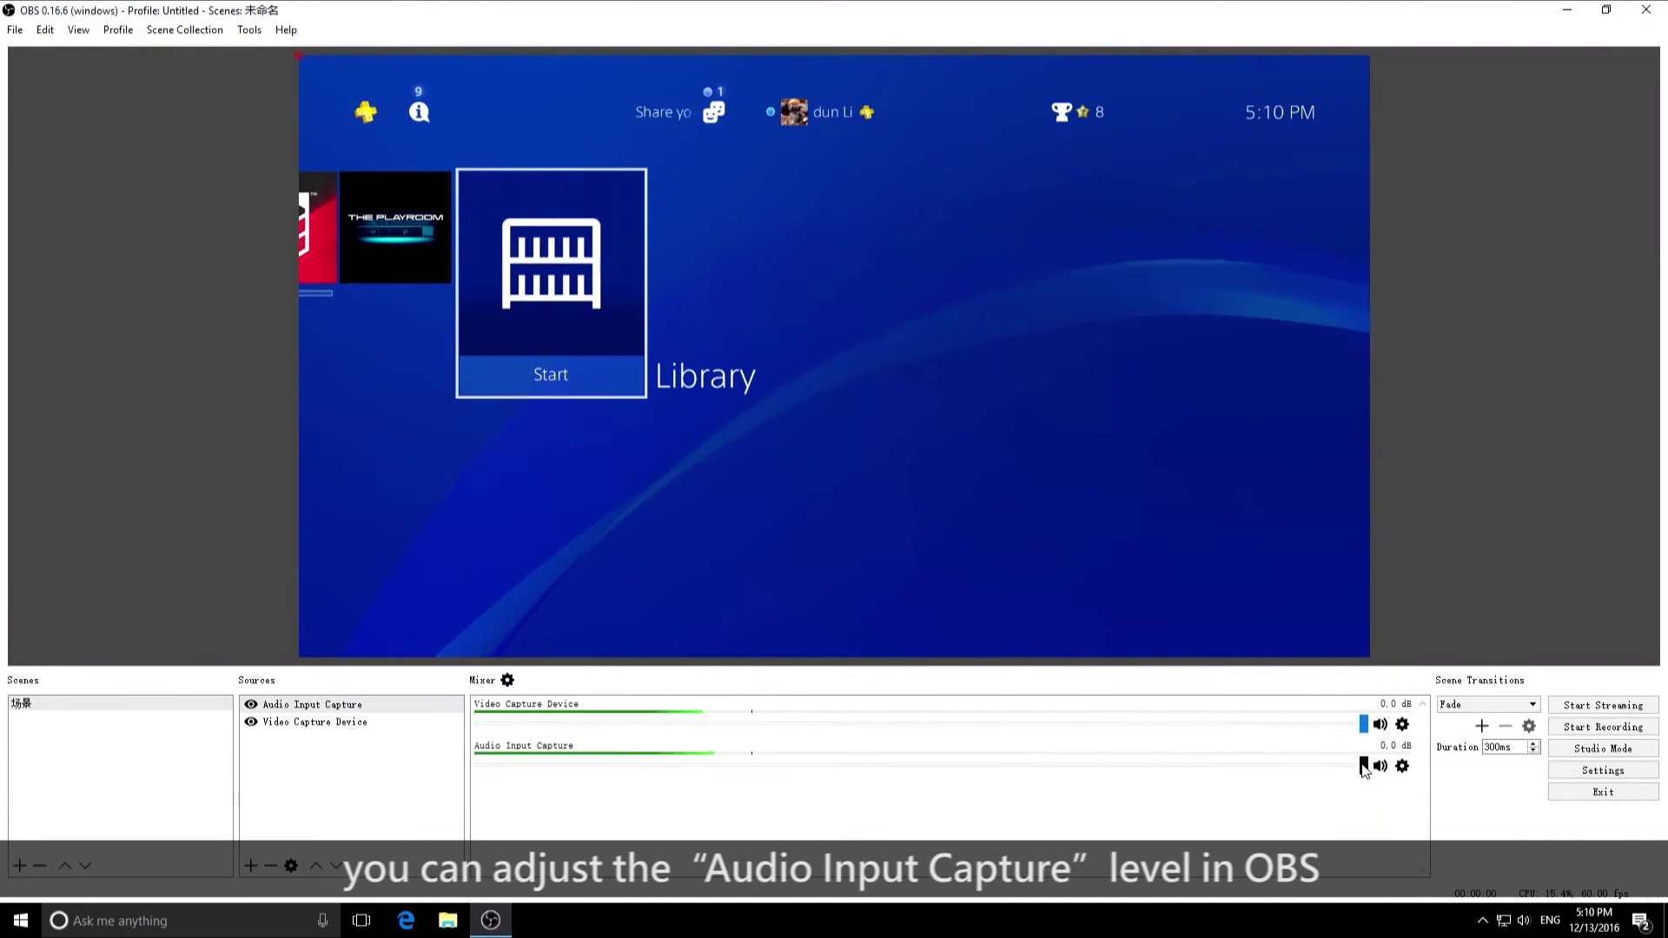
Drop the Audio Input Capture level to -12.0 dB, restore it to 0.0 dB, and start recording
left_click_drag(1363, 765, 1035, 764)
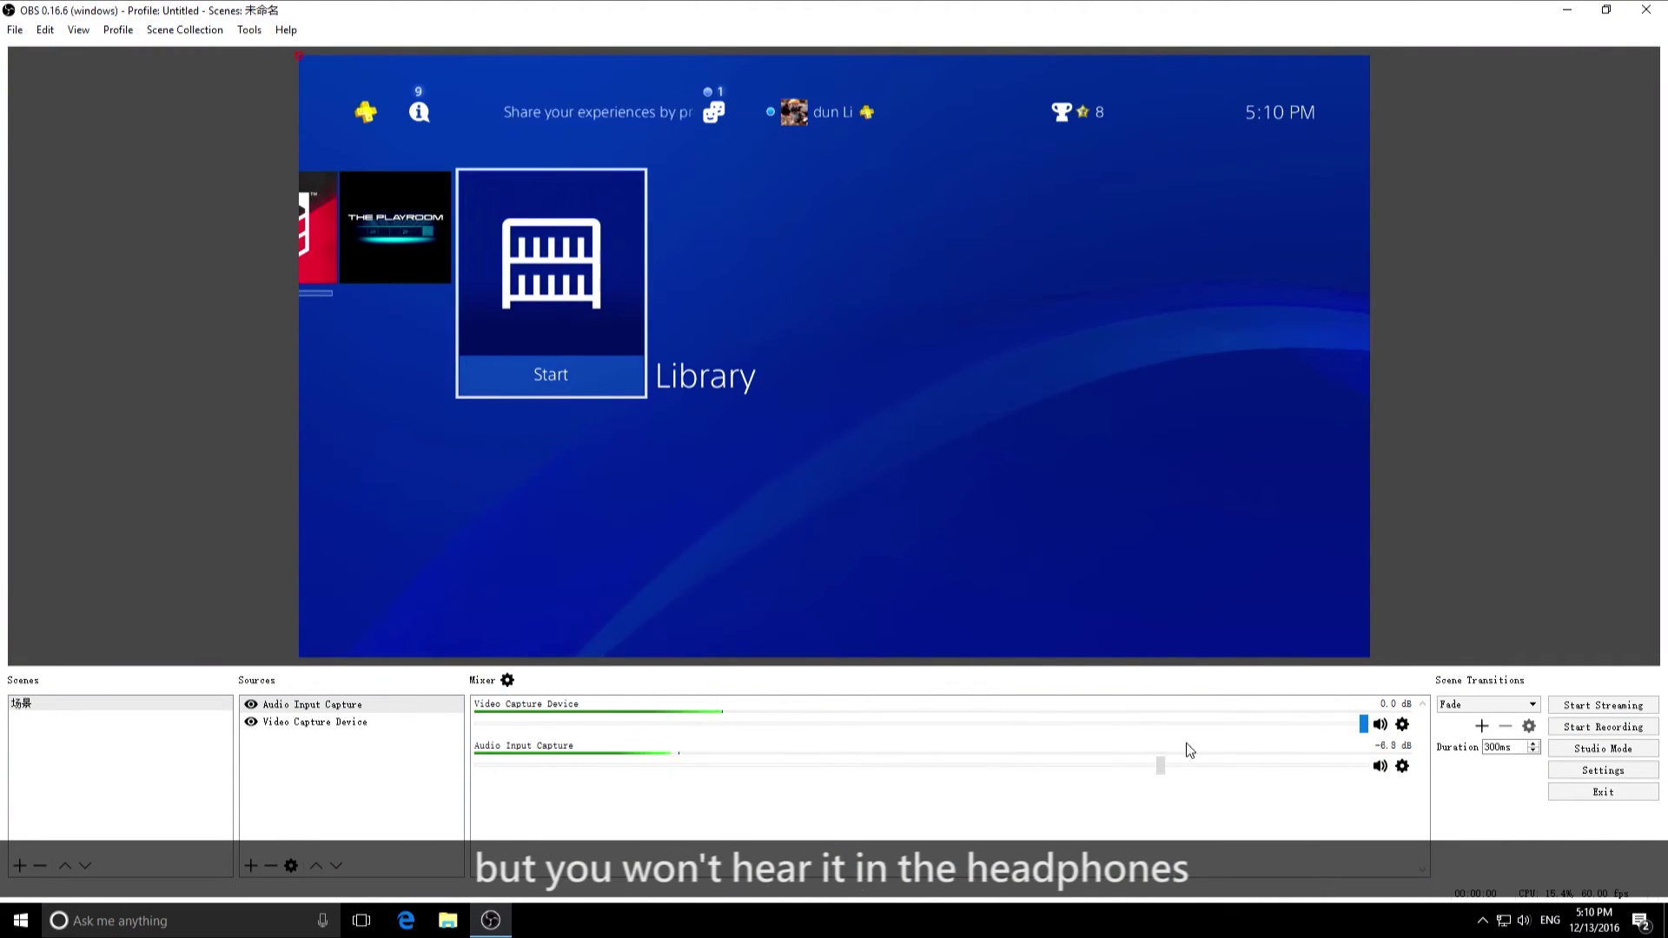
left_click_drag(1353, 752, 1377, 759)
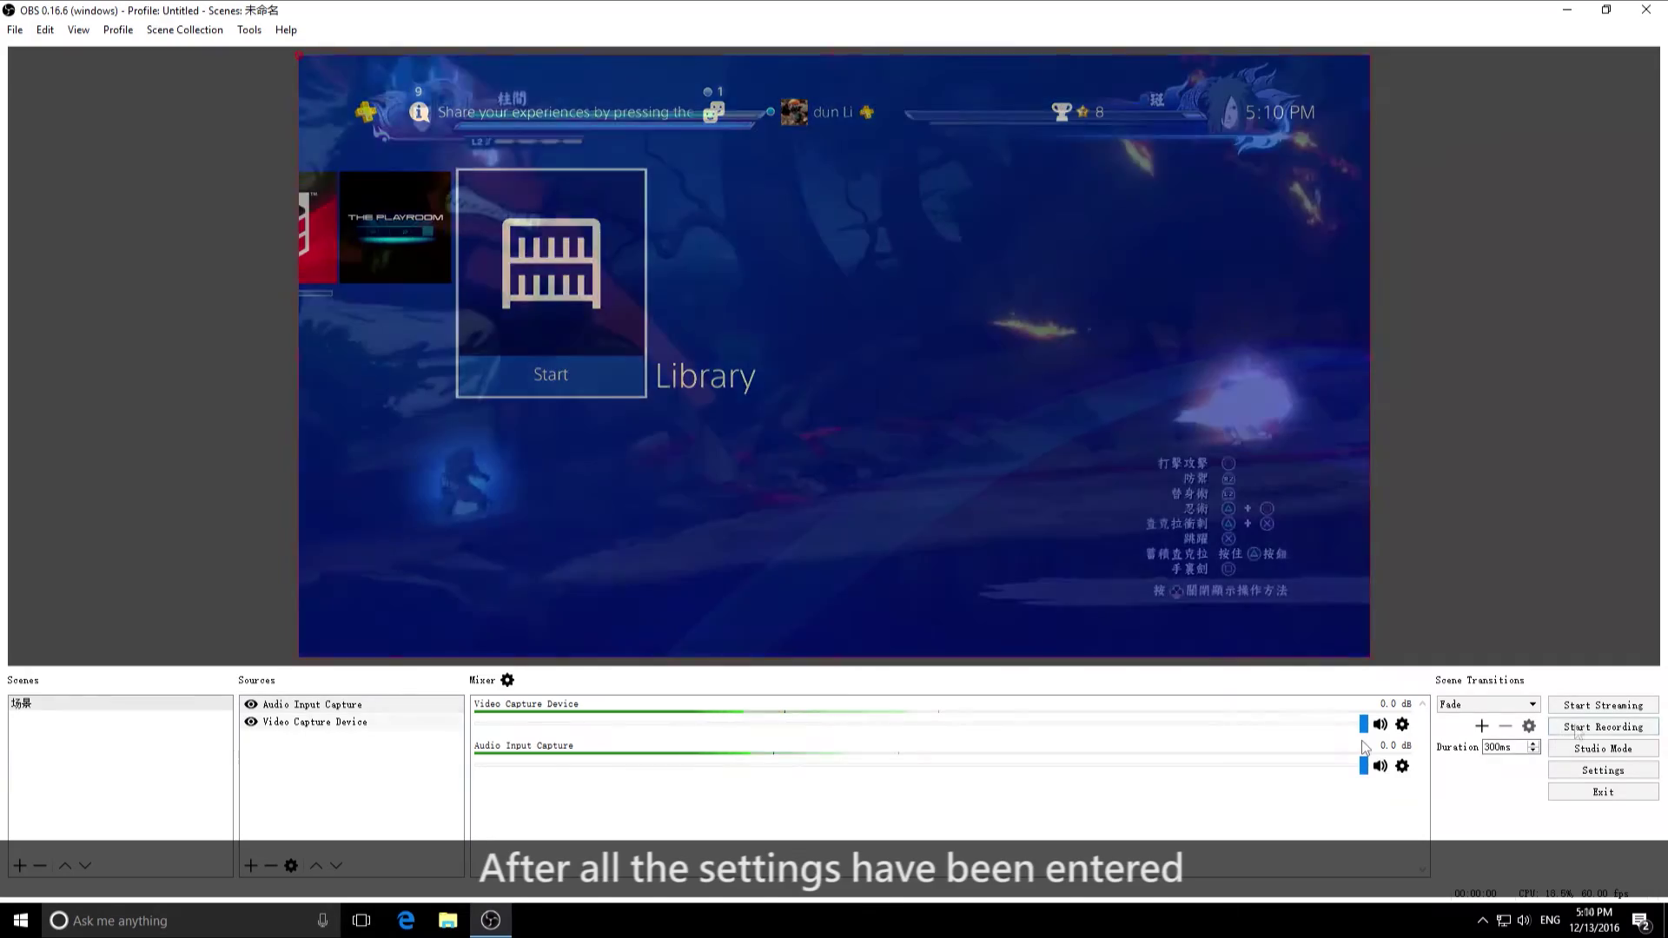
left_click(1578, 730)
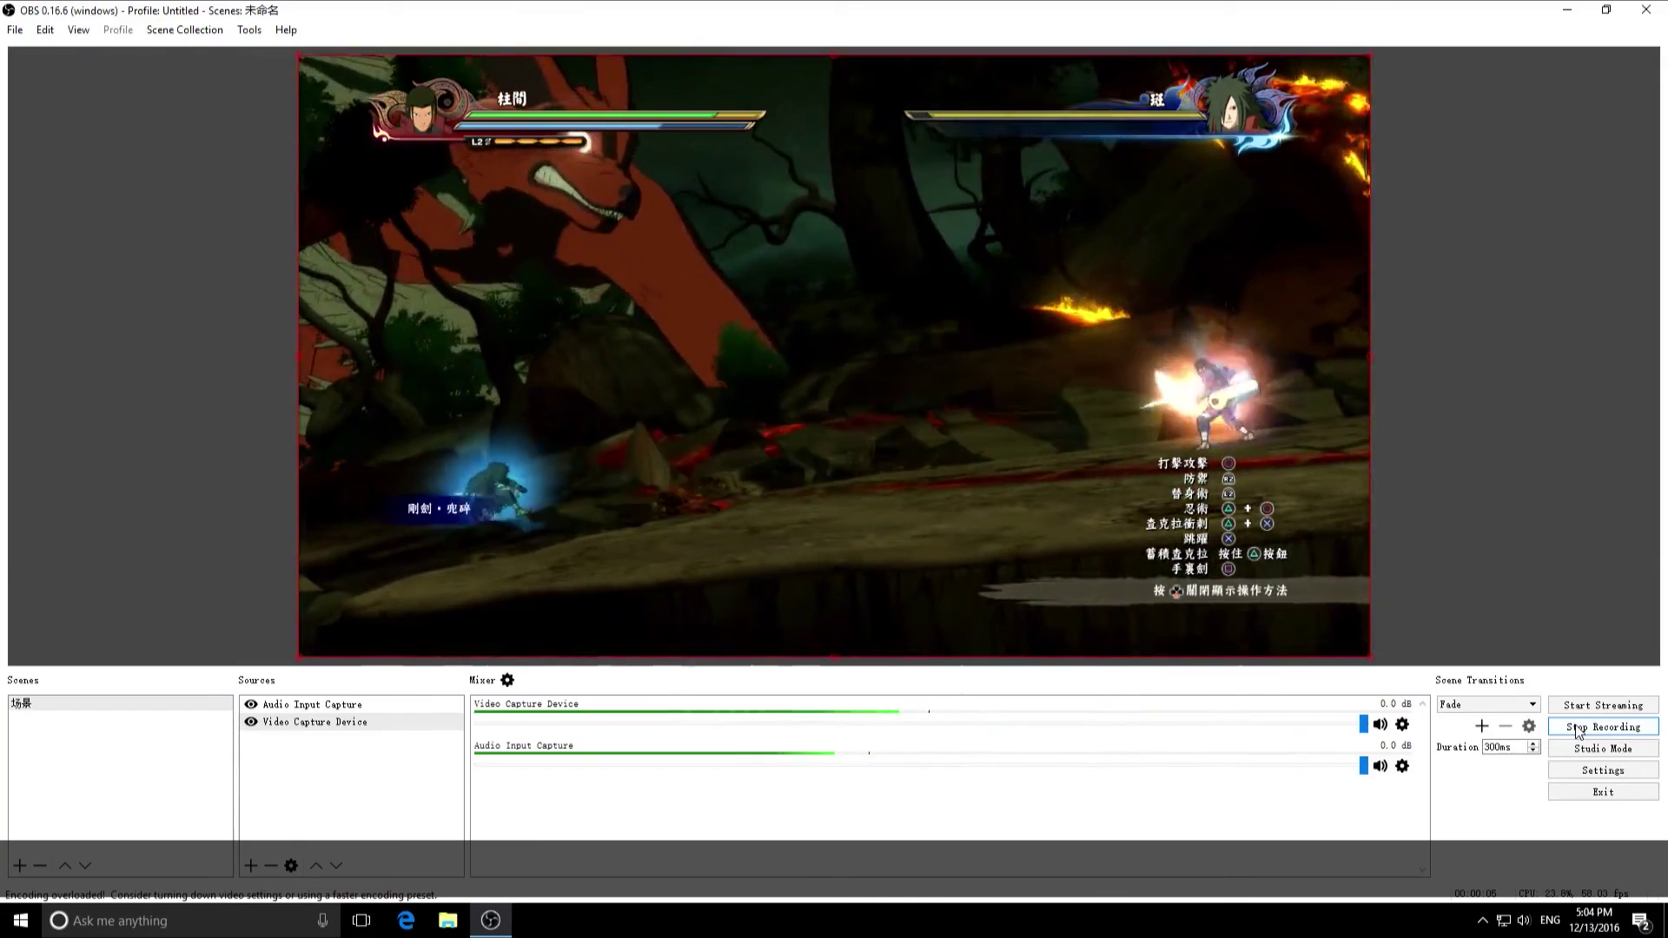
Stop recording and mute HDMI in the Headphones Levels of the Volume Mixer
left_click(1579, 730)
right_click(1525, 923)
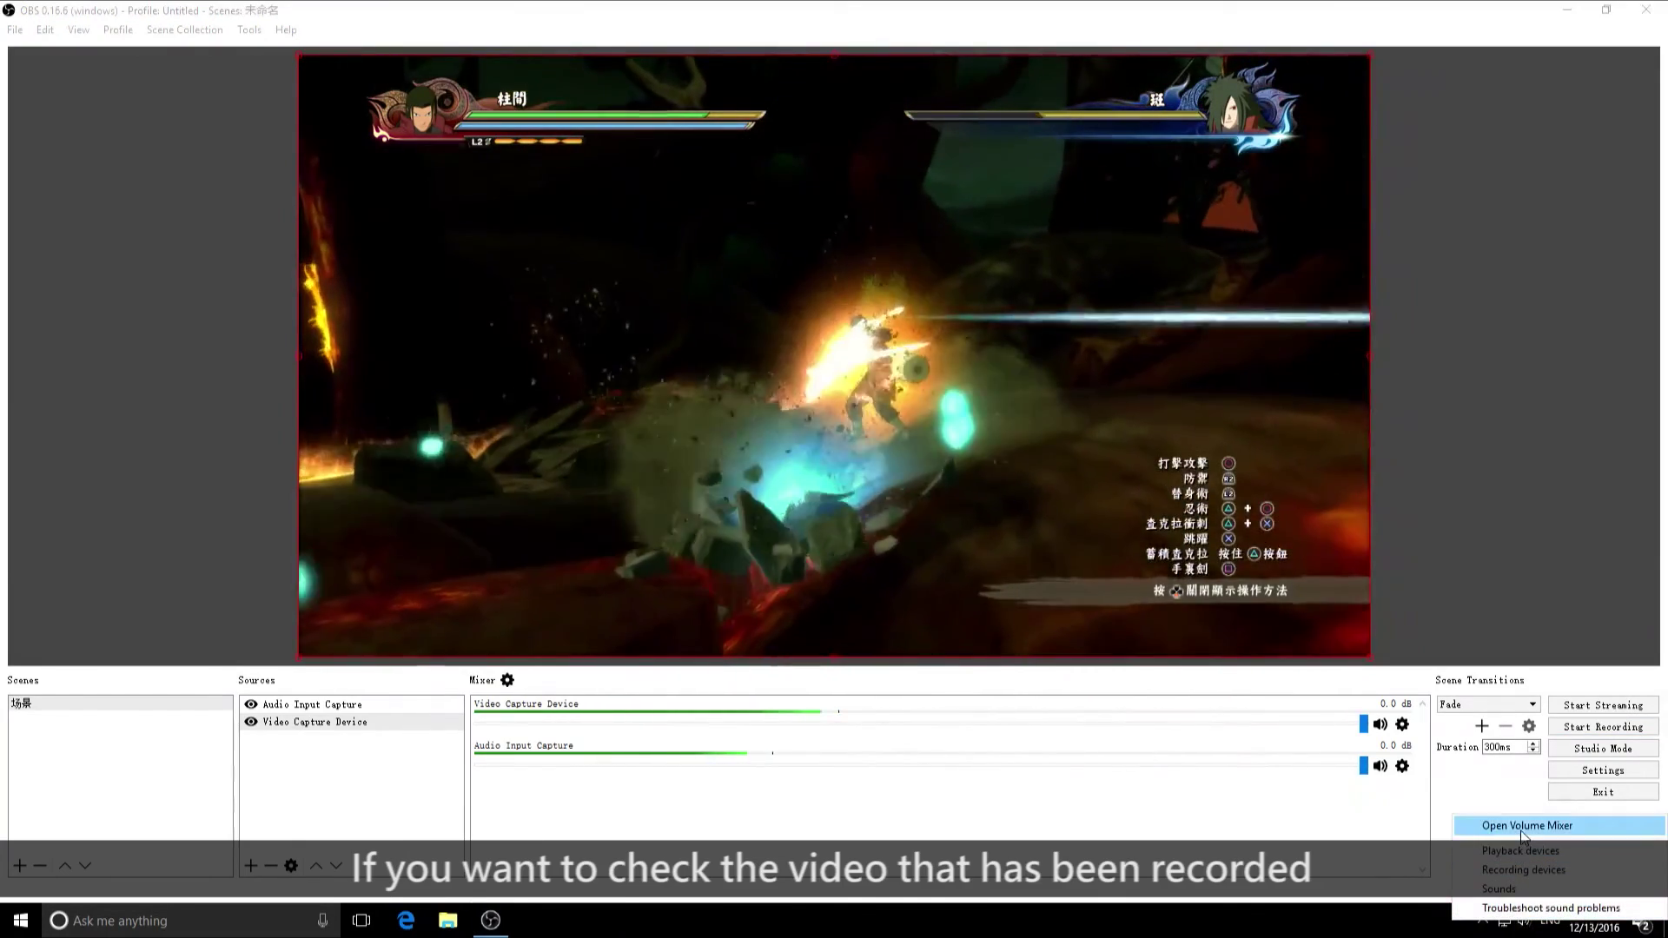
left_click(1522, 827)
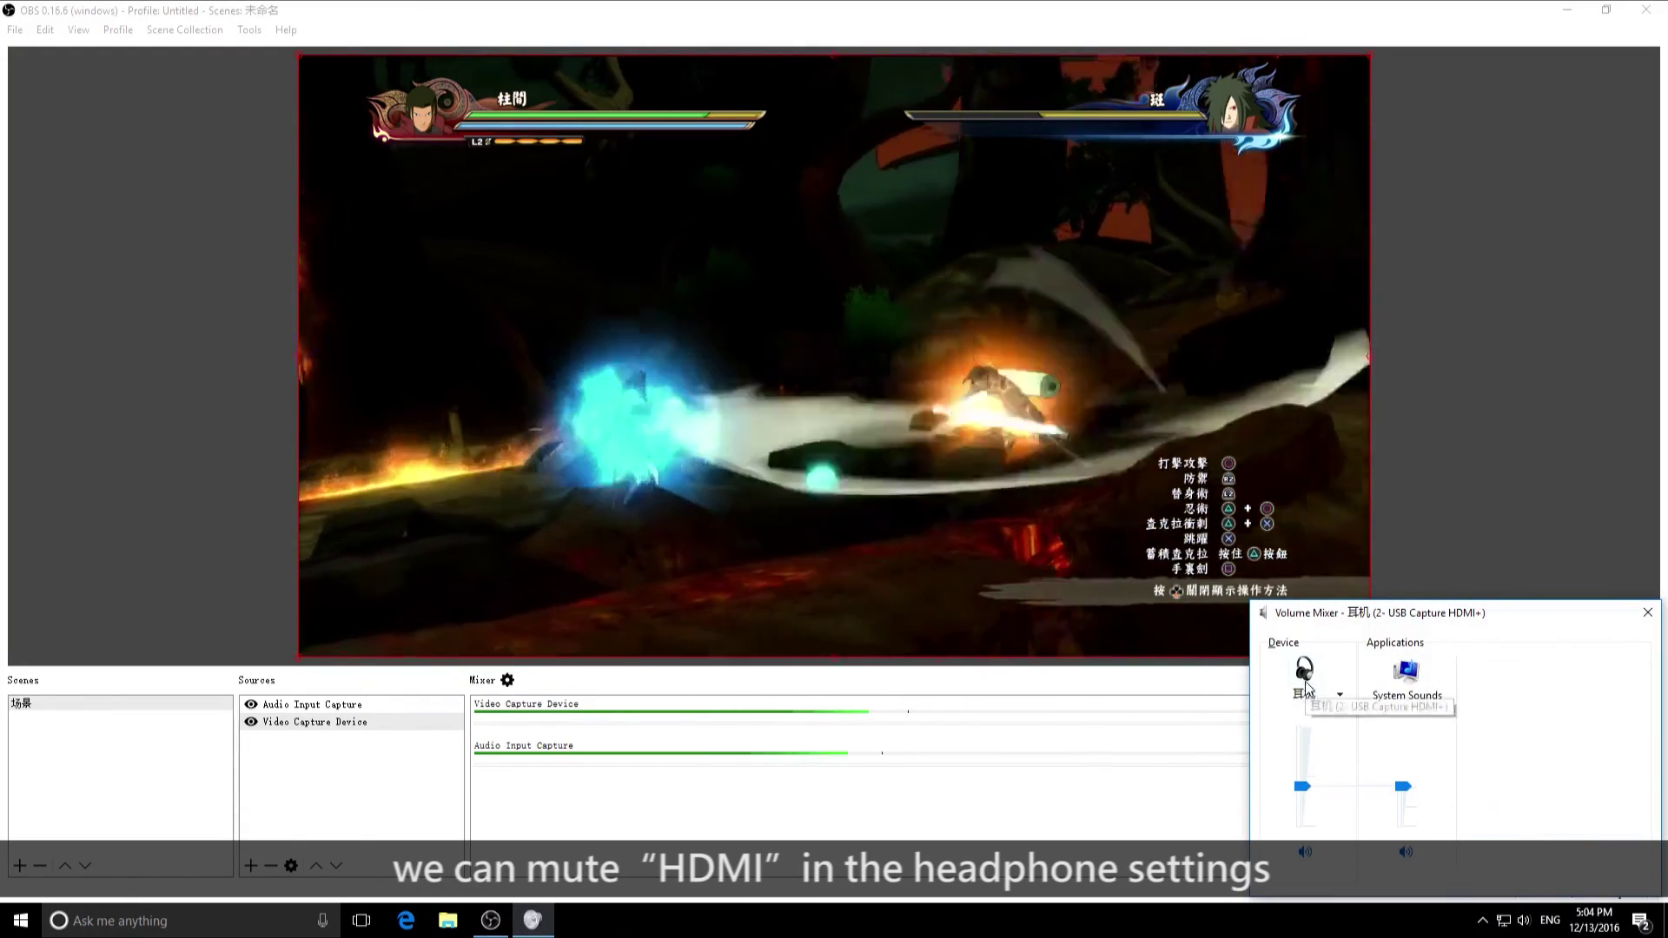
left_click(1306, 694)
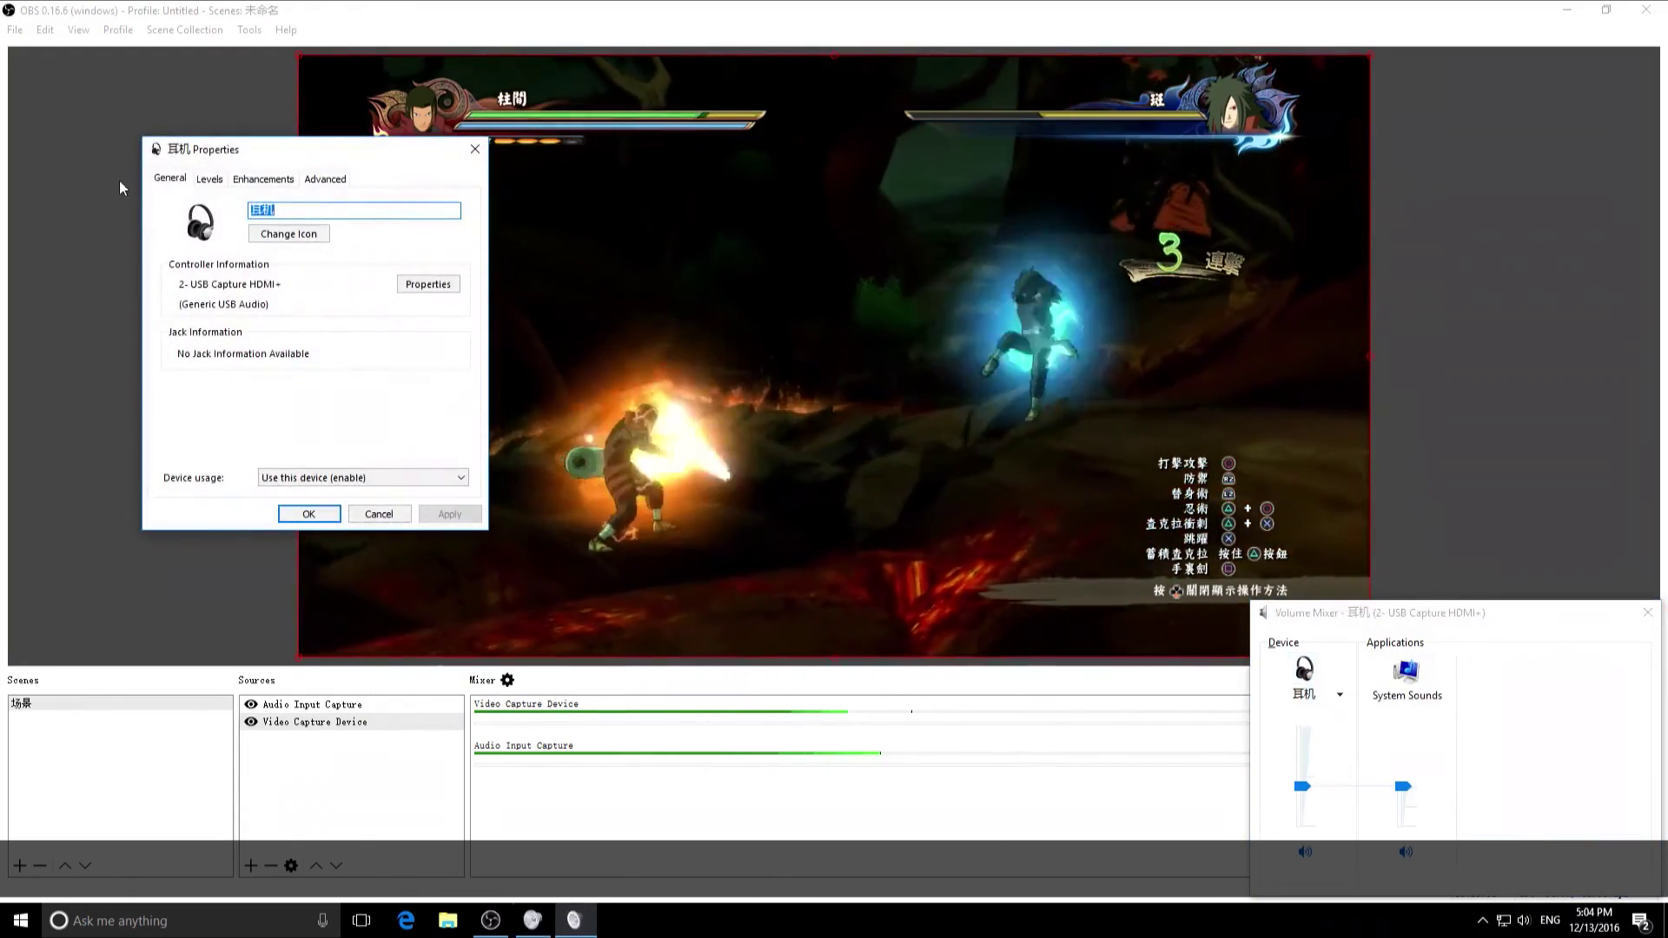
left_click(209, 179)
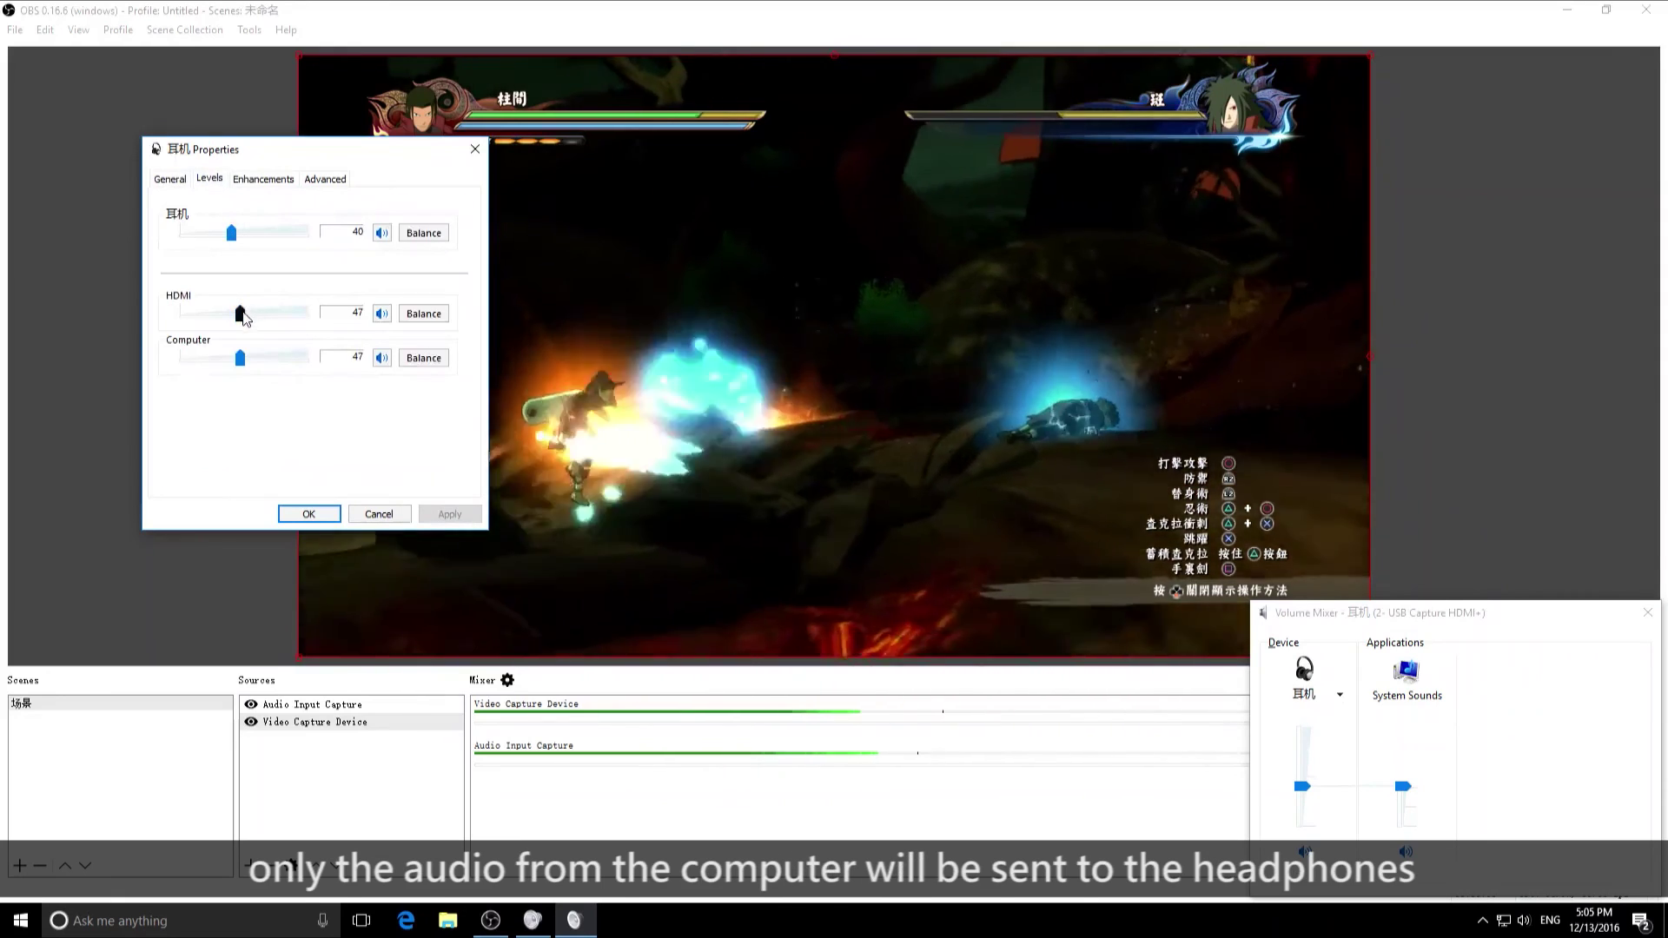
left_click(382, 313)
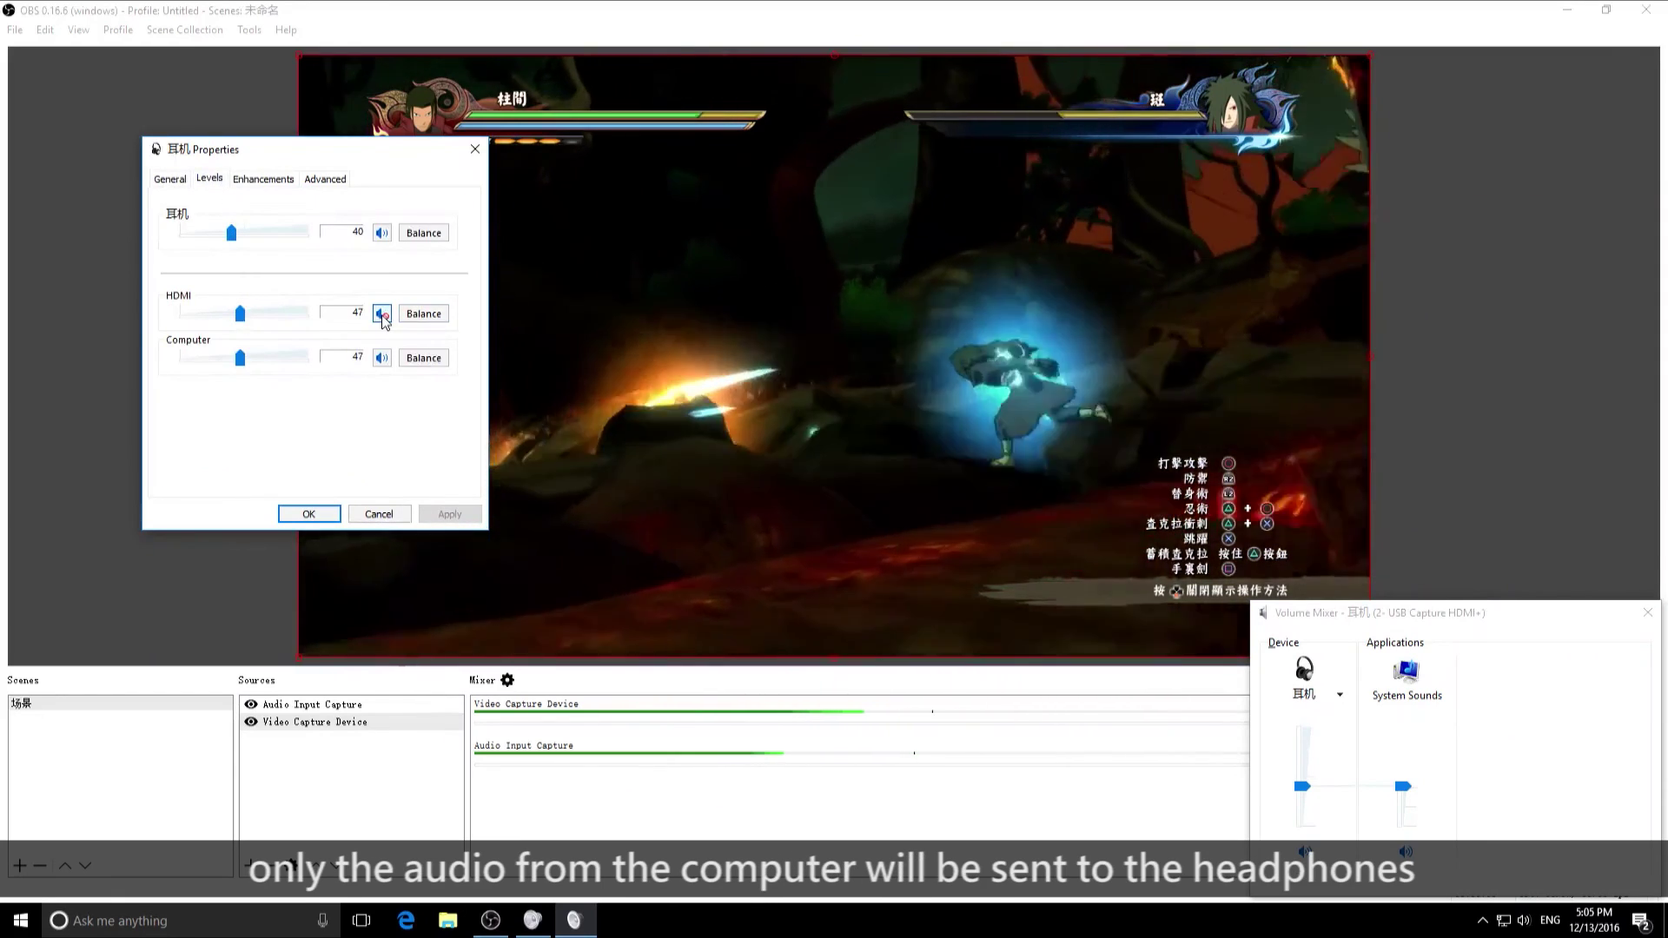